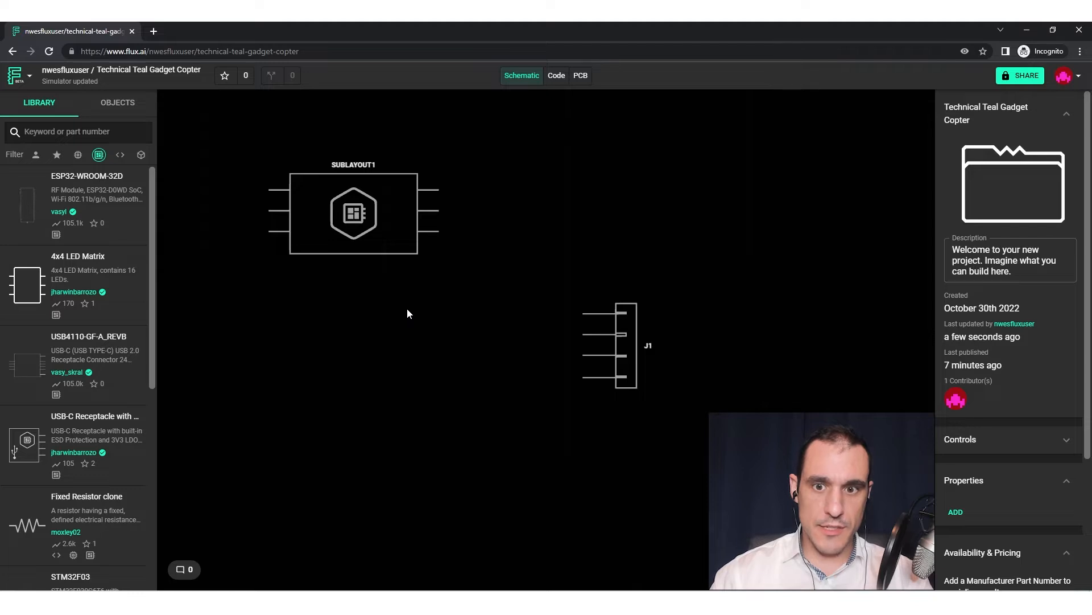
Step: Move the four-pin header J1 up and closer to the STM32F03 sublayout
right_click(443, 356)
right_click_drag(391, 326, 422, 368)
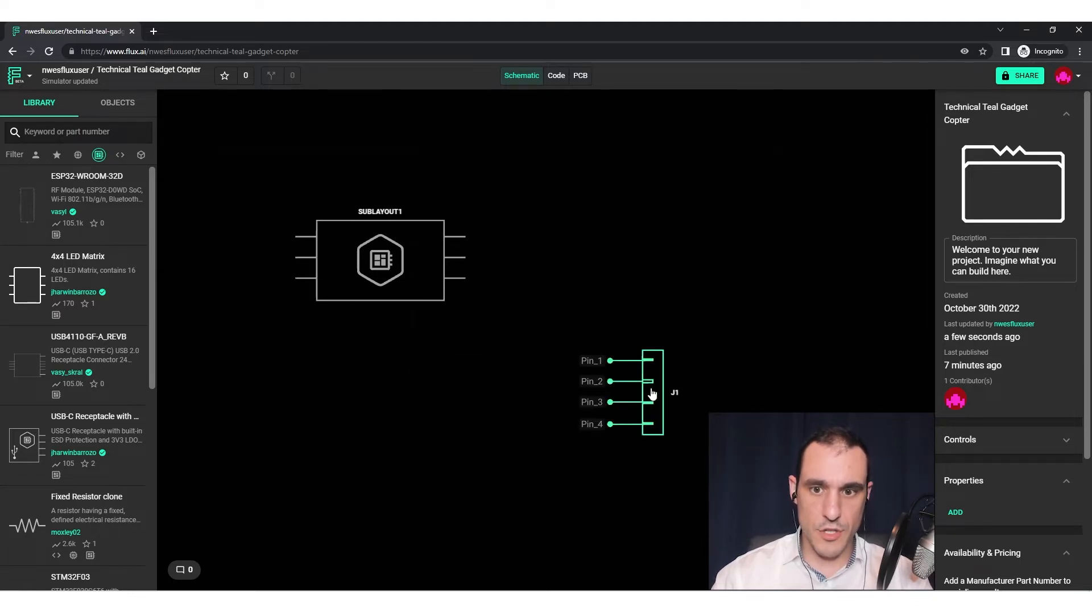
left_click_drag(656, 393, 602, 360)
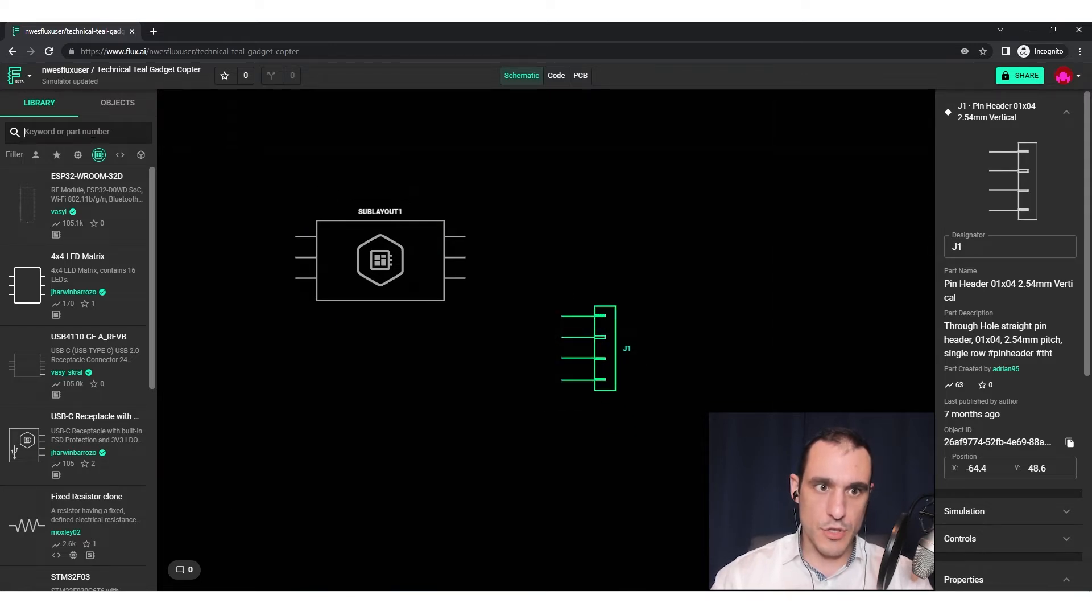
Step: Limit the library to items with footprints and search for "header"
left_click(78, 155)
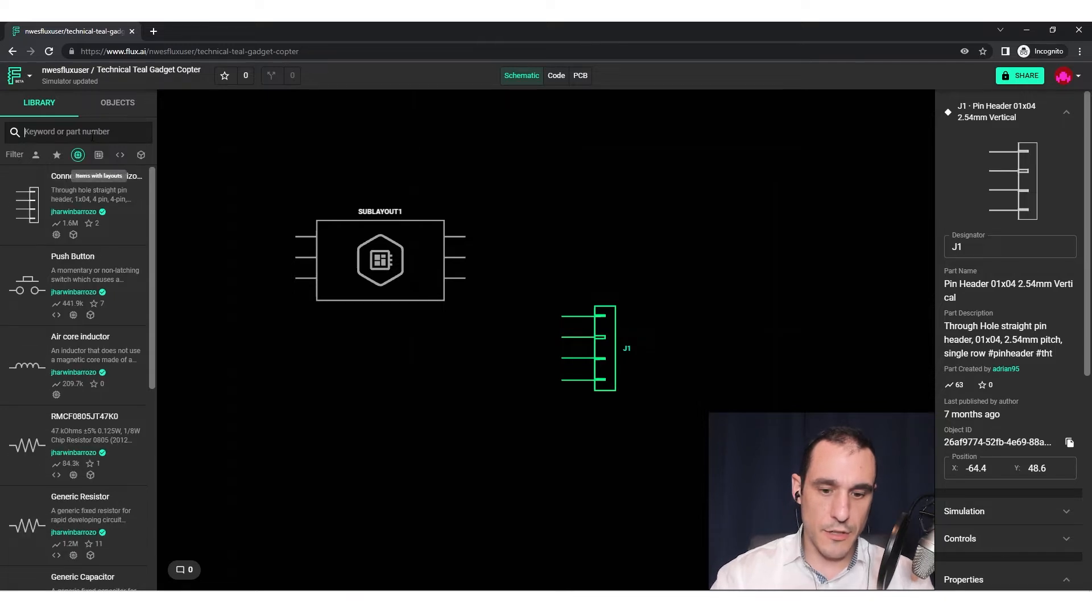
type("header")
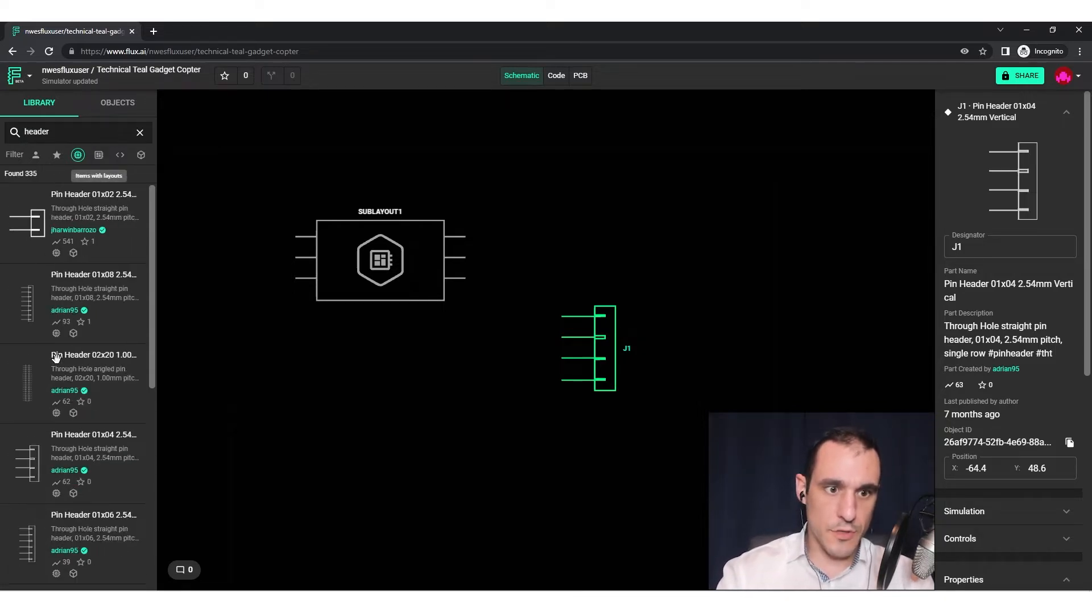
left_click(422, 381)
Step: Inspect the details and pin names of the STM32F03 sublayout in the schematic
left_click(430, 254)
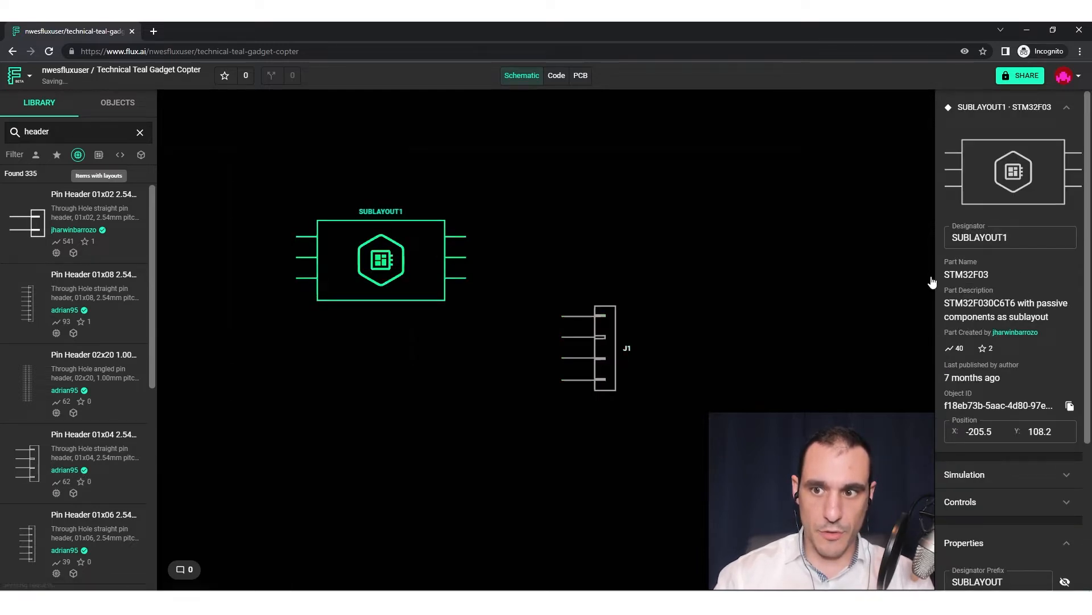
left_click(513, 201)
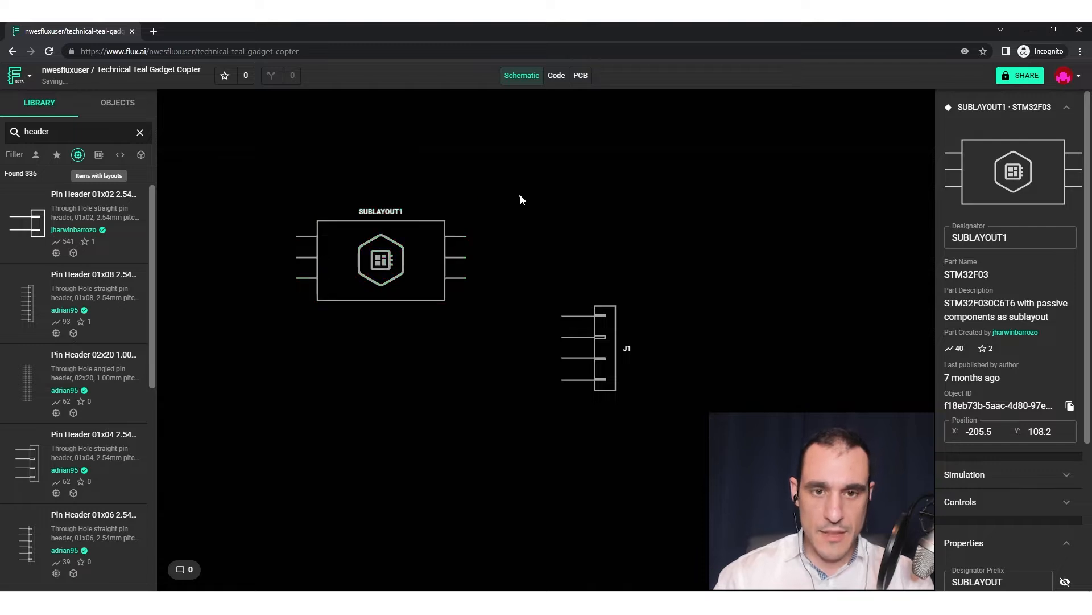
left_click(439, 229)
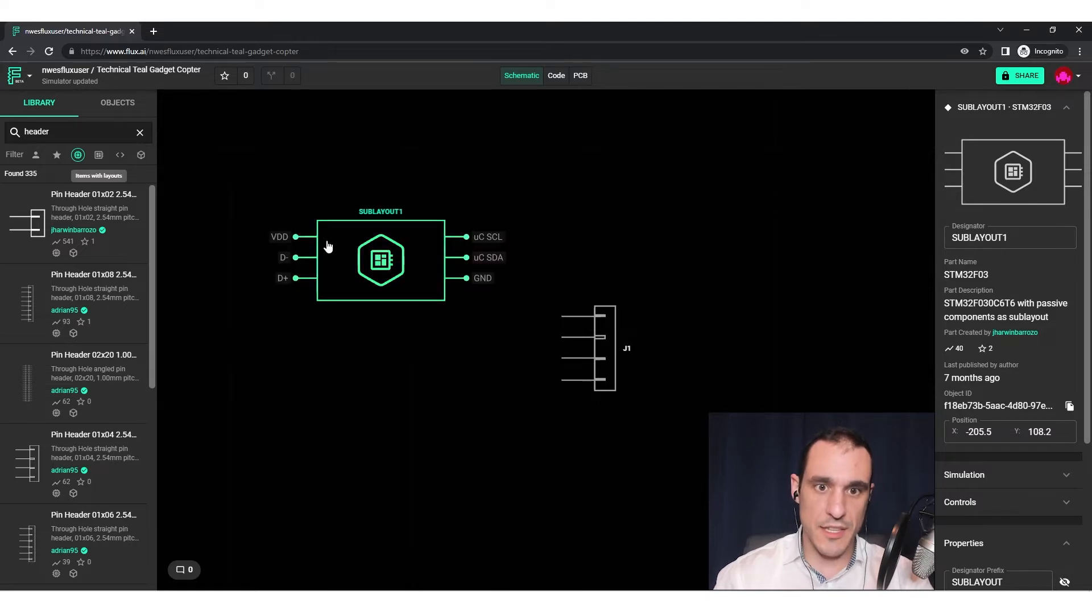
left_click(364, 345)
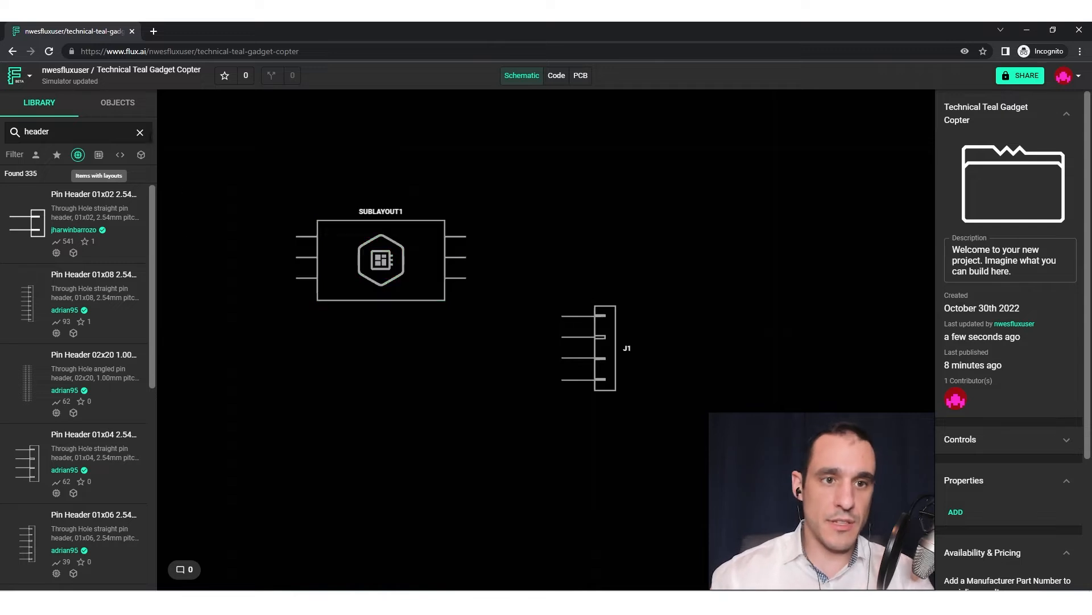
Step: Search the library's items with layouts for "DRV2605" and place the DRV2605L Haptic Controller below the existing parts
left_click(131, 136)
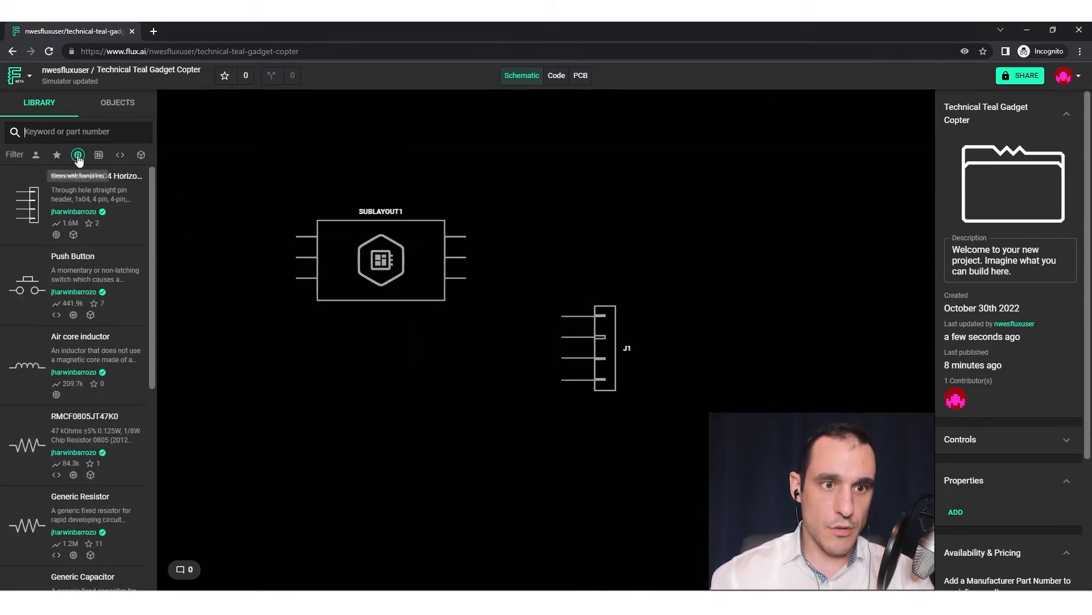
left_click(99, 154)
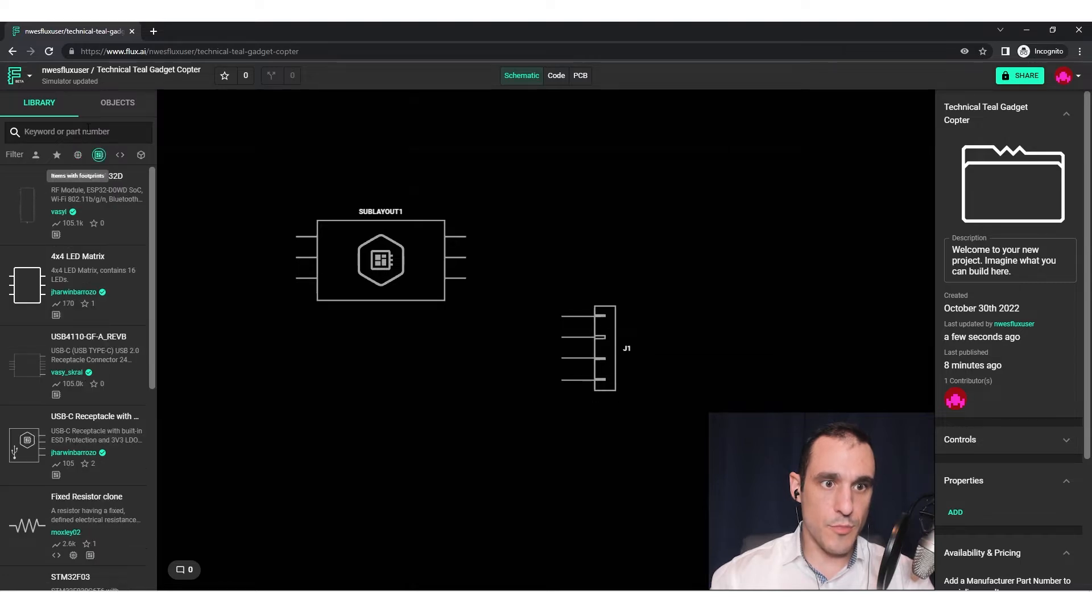
type("DRV")
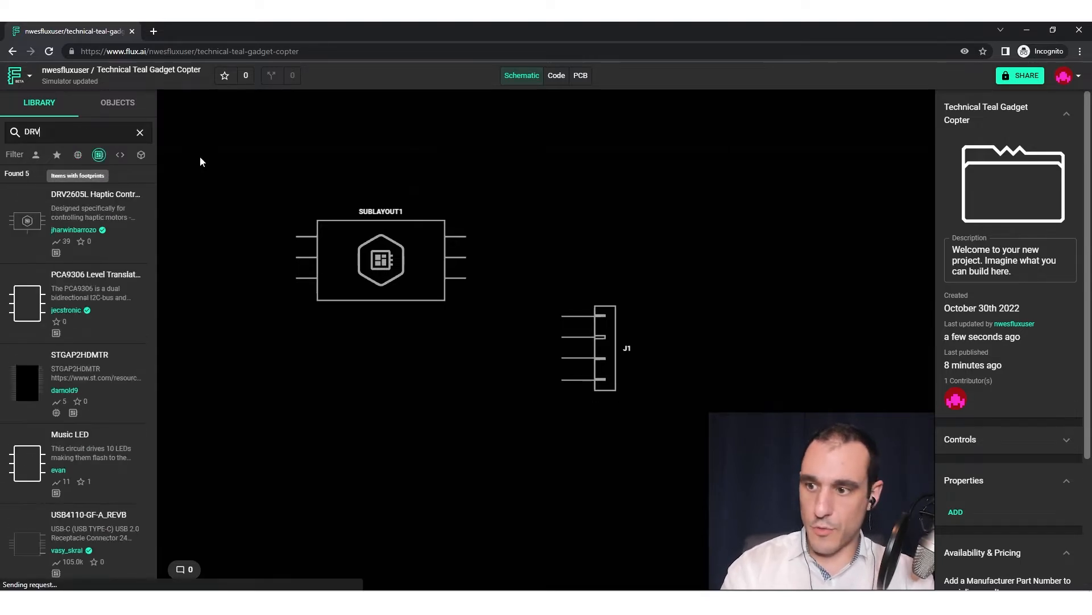
type("2605")
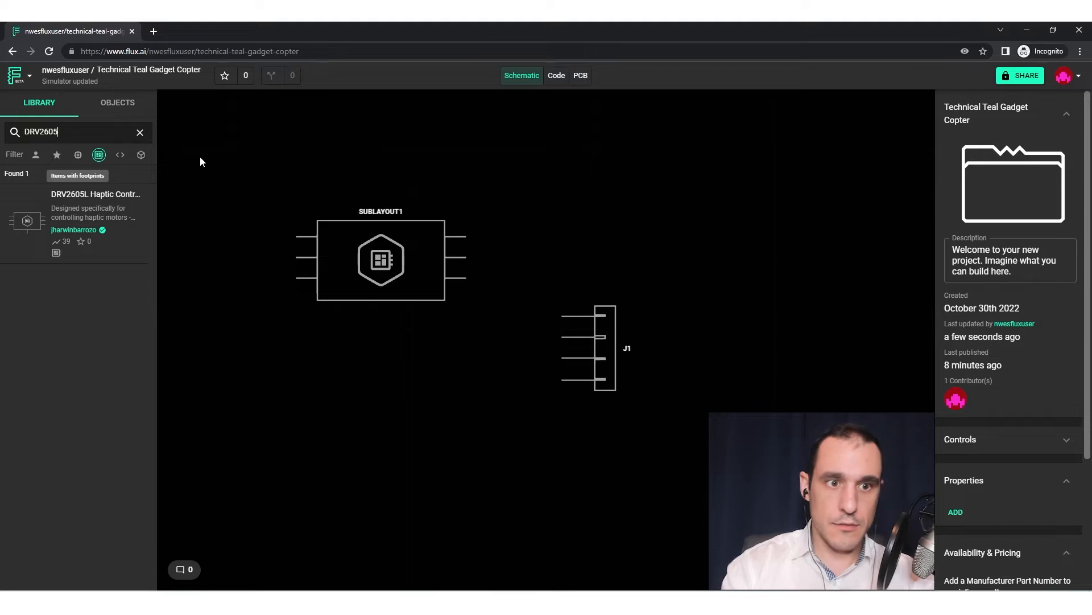
left_click_drag(66, 218, 448, 443)
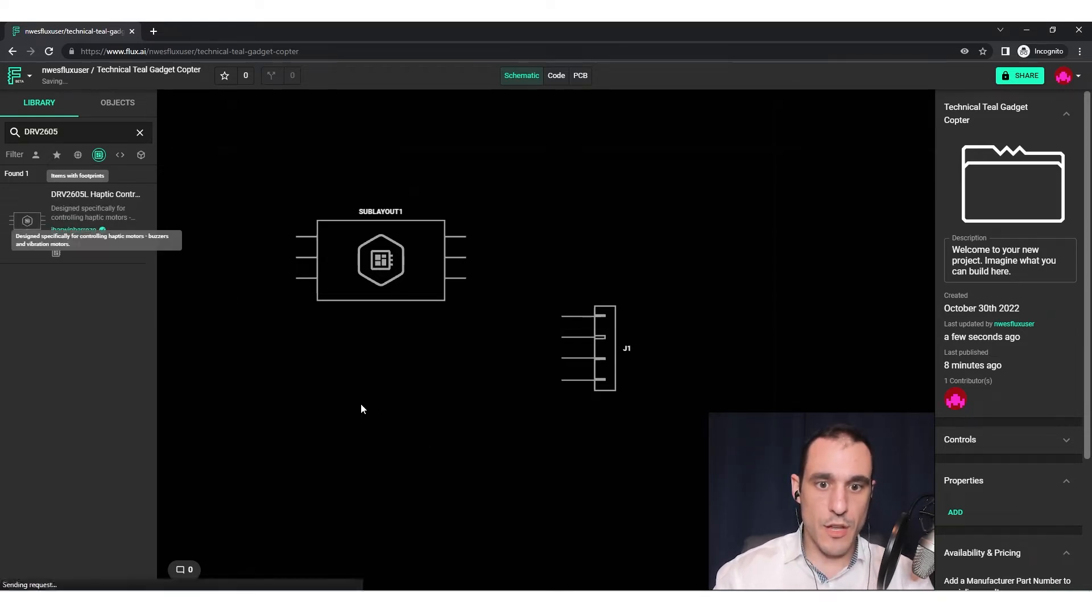
left_click(326, 365)
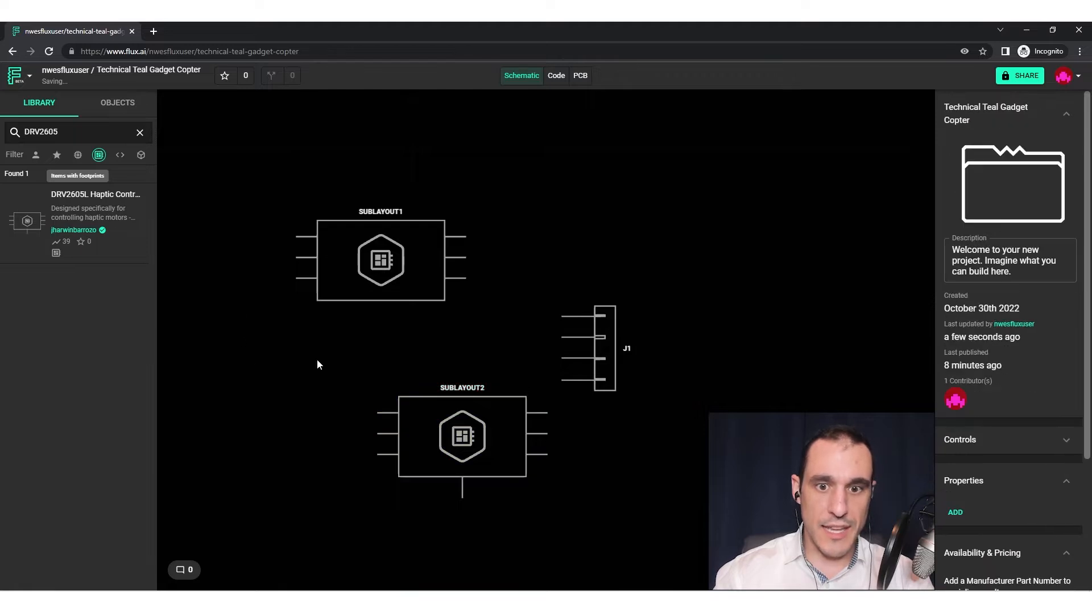
Step: Search the library for "resistor" and place Resistor-Ladder-6x to the right of the STM32F03 sublayout
left_click(140, 132)
type("resistor")
left_click_drag(71, 372, 703, 214)
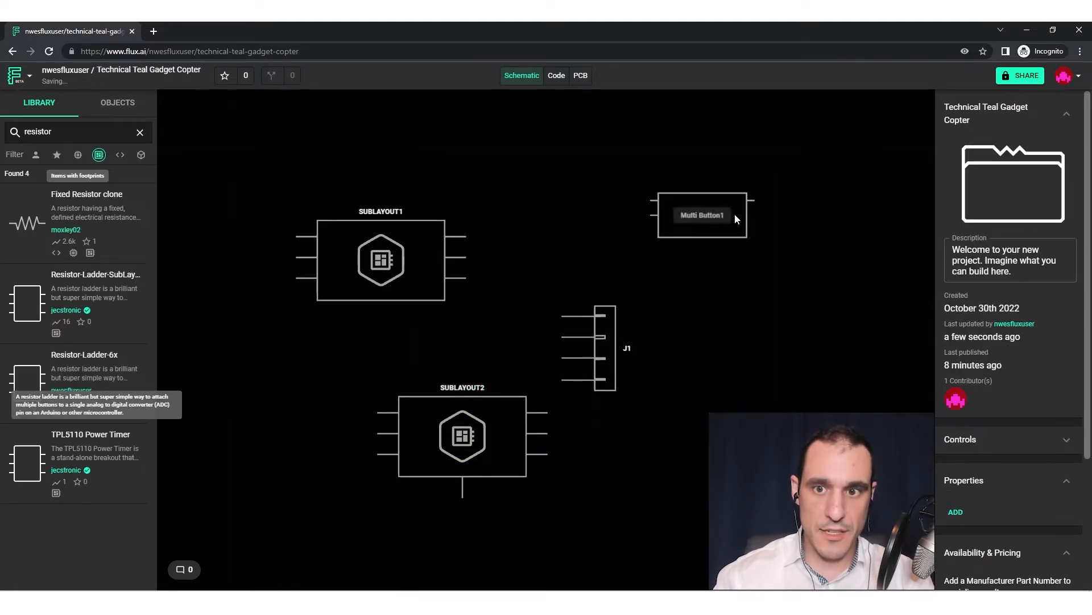
left_click_drag(703, 222, 623, 216)
Step: Move header J1 to the right of the resistor ladder and wire its Pin_1 to the ladder's VCC pin
left_click_drag(605, 331, 670, 319)
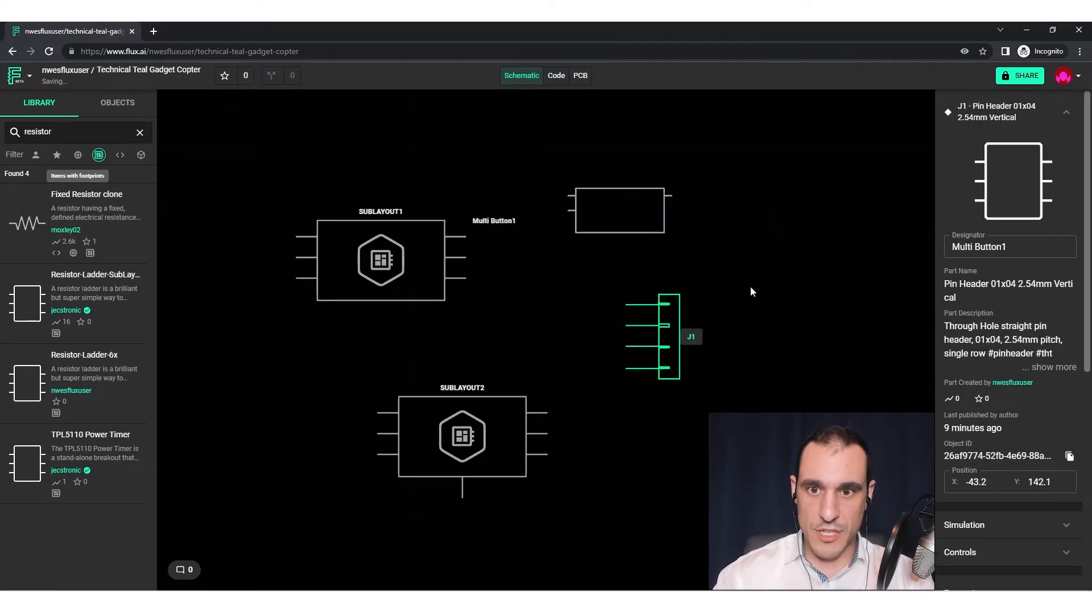
left_click_drag(751, 291, 787, 216)
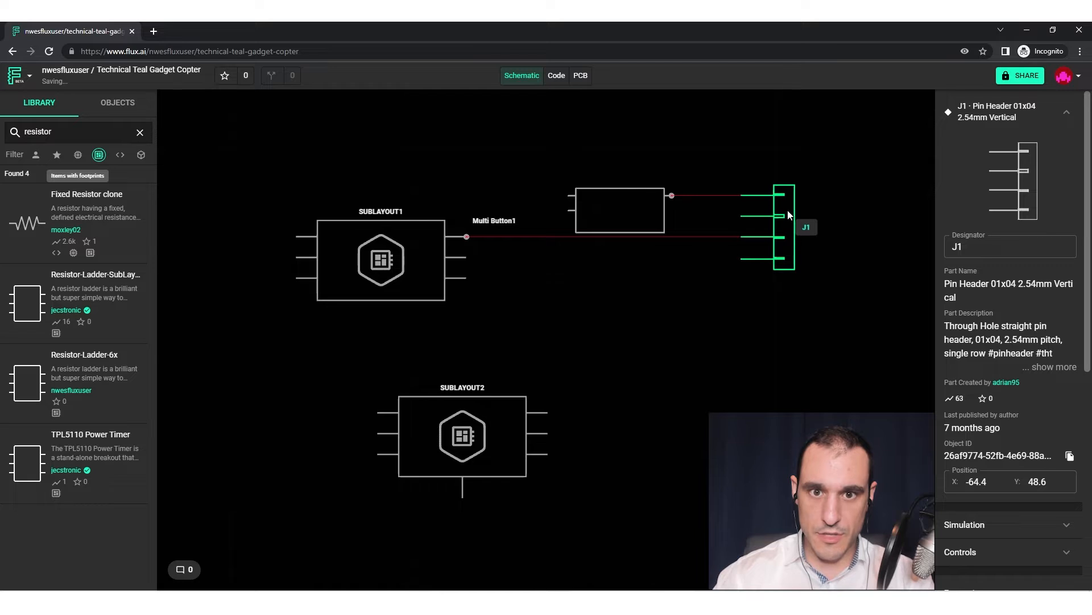
left_click(703, 210)
left_click_drag(742, 196, 672, 195)
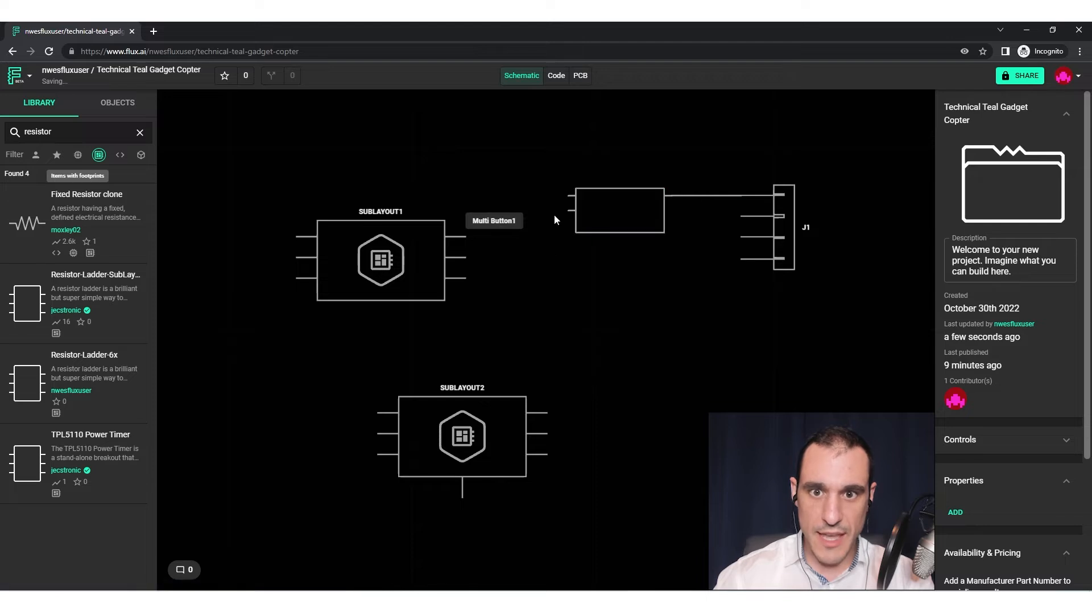
Step: Raise the STM32F03 sublayout, wire its GND to the resistor ladder's GND, and move the haptic controller directly beneath it
left_click_drag(410, 261, 425, 194)
left_click_drag(569, 211, 483, 219)
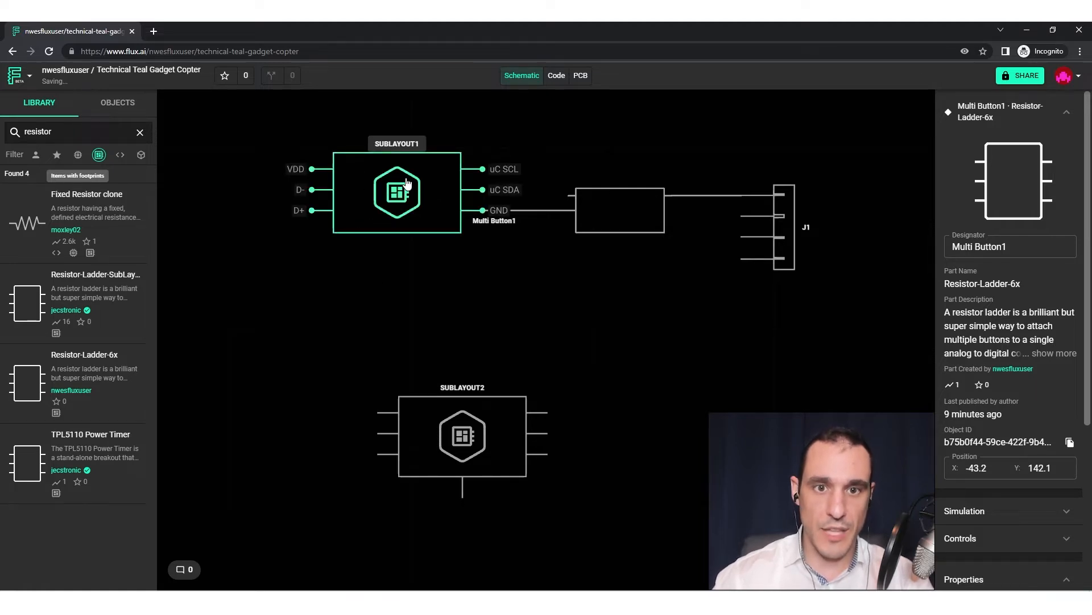
left_click_drag(500, 425, 453, 311)
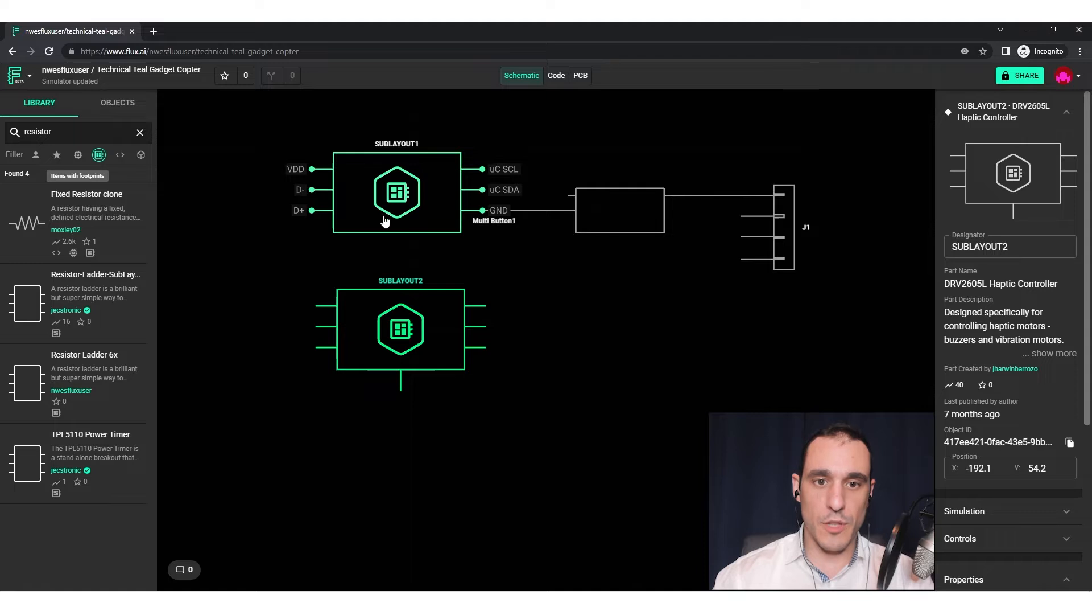
Step: Open the STM32F03 sublayout's source project and view its schematic and PCB layout
left_click(362, 185)
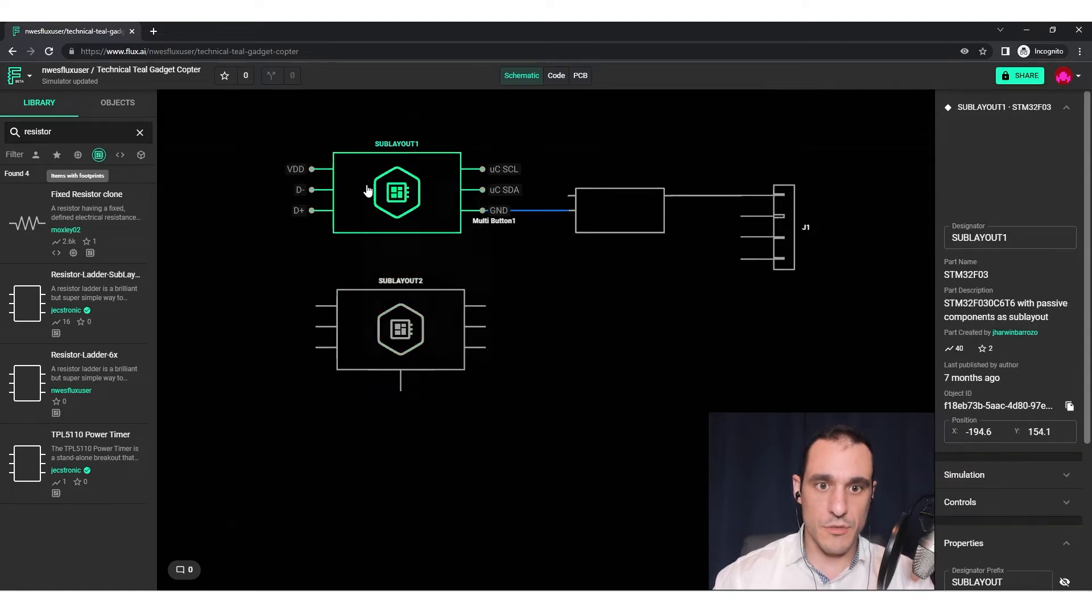
right_click(367, 190)
left_click(411, 251)
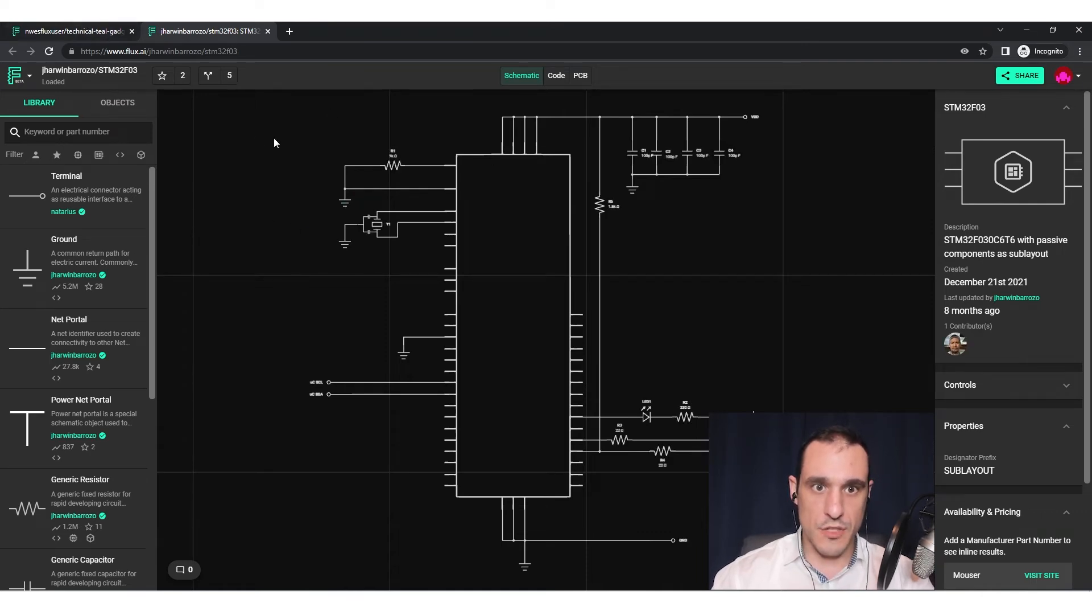
left_click(581, 76)
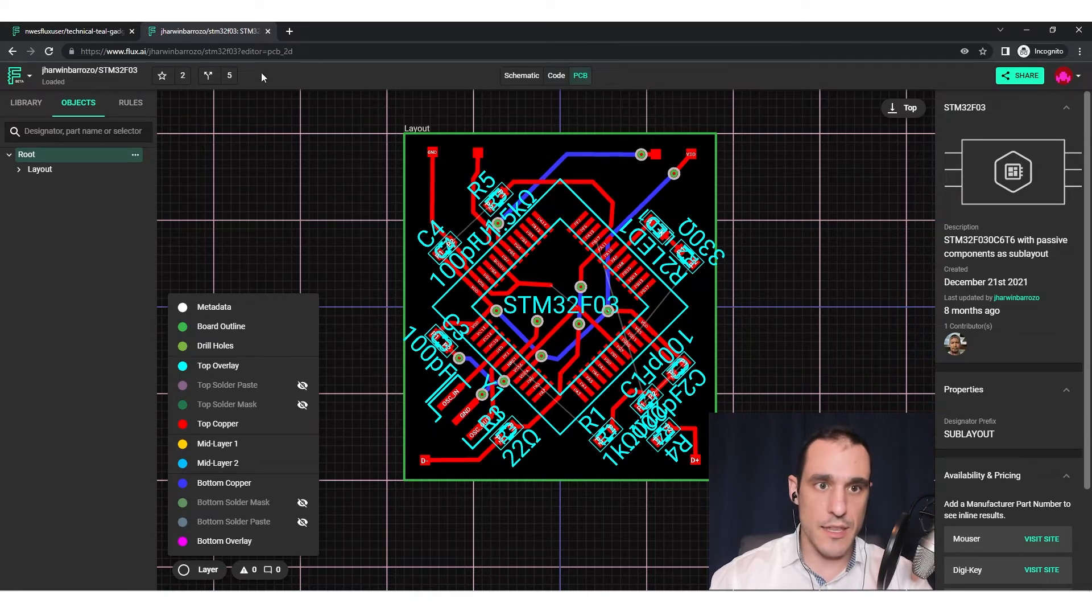
Step: Back in the main project, move the haptic controller beneath the resistor ladder and wire its OUT- to J1's Pin_4
left_click(108, 30)
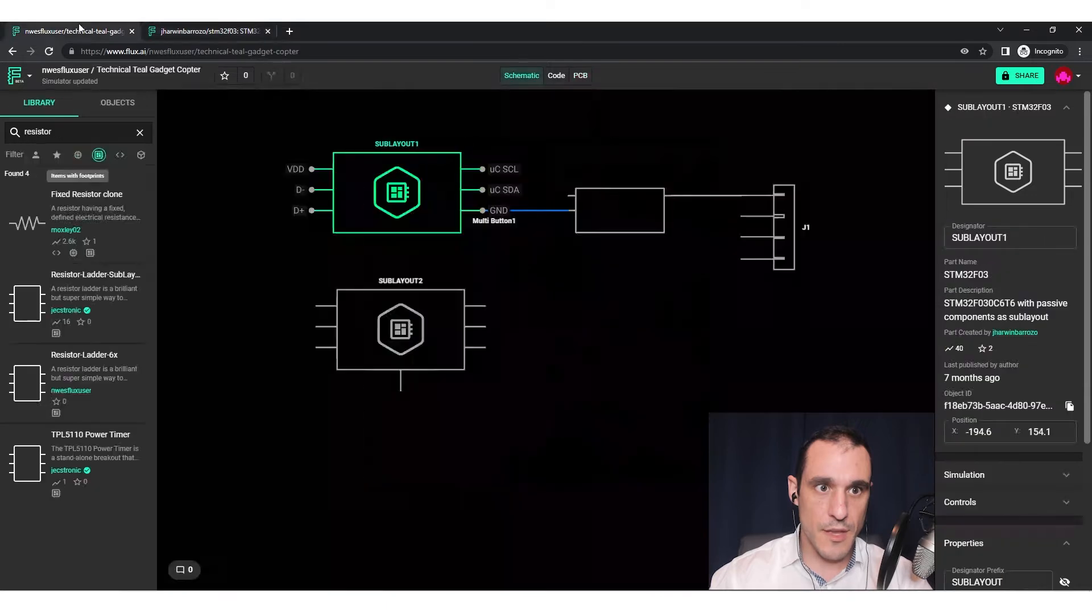
mouse_move(392, 333)
left_mouse_down()
mouse_move(473, 342)
mouse_move(538, 303)
mouse_move(535, 283)
mouse_move(552, 348)
mouse_move(647, 339)
left_mouse_up()
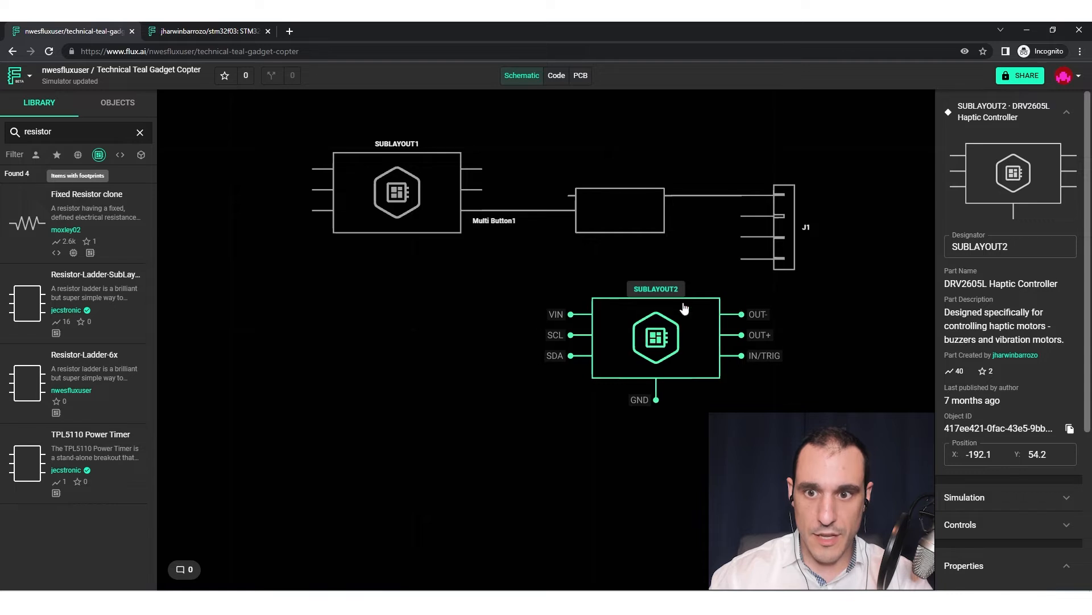
left_click_drag(741, 259, 742, 314)
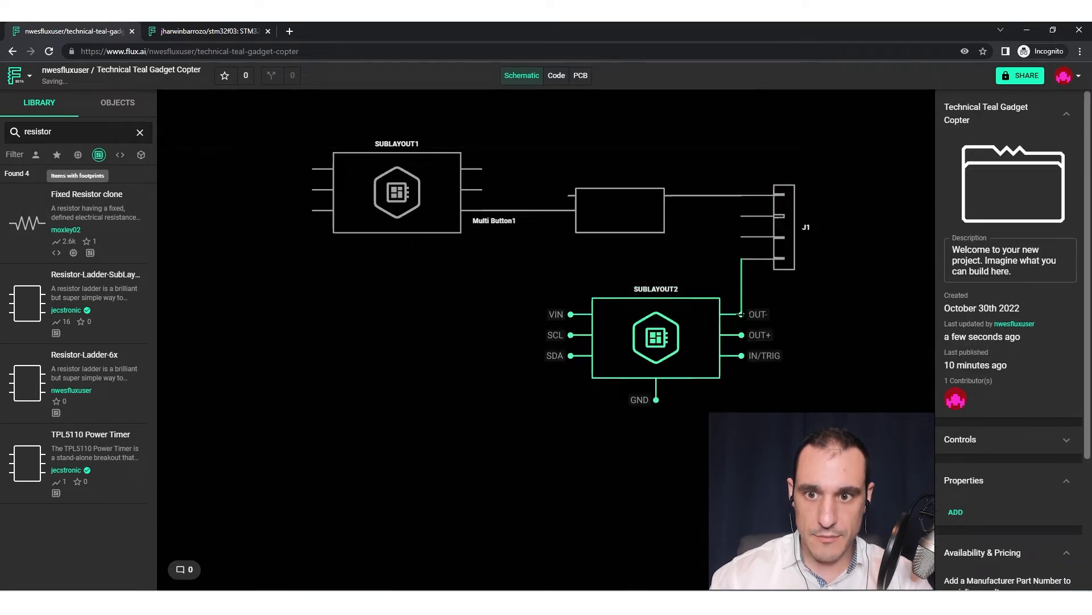
Step: View the main project's PCB layout and compare its STM32F03 section with the source project's layout
left_click(582, 77)
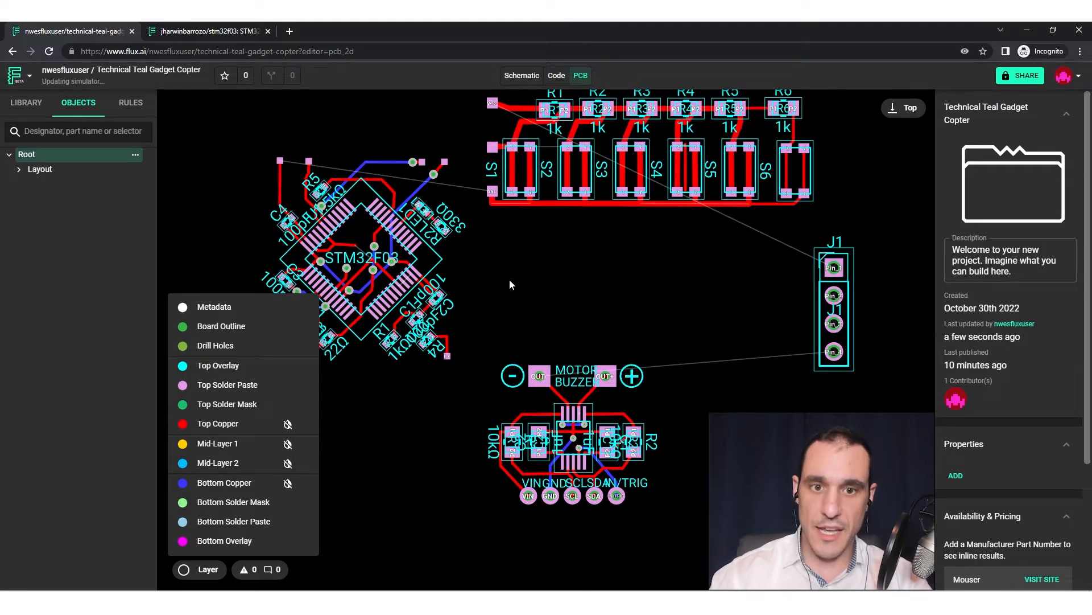
left_click_drag(518, 278, 625, 289)
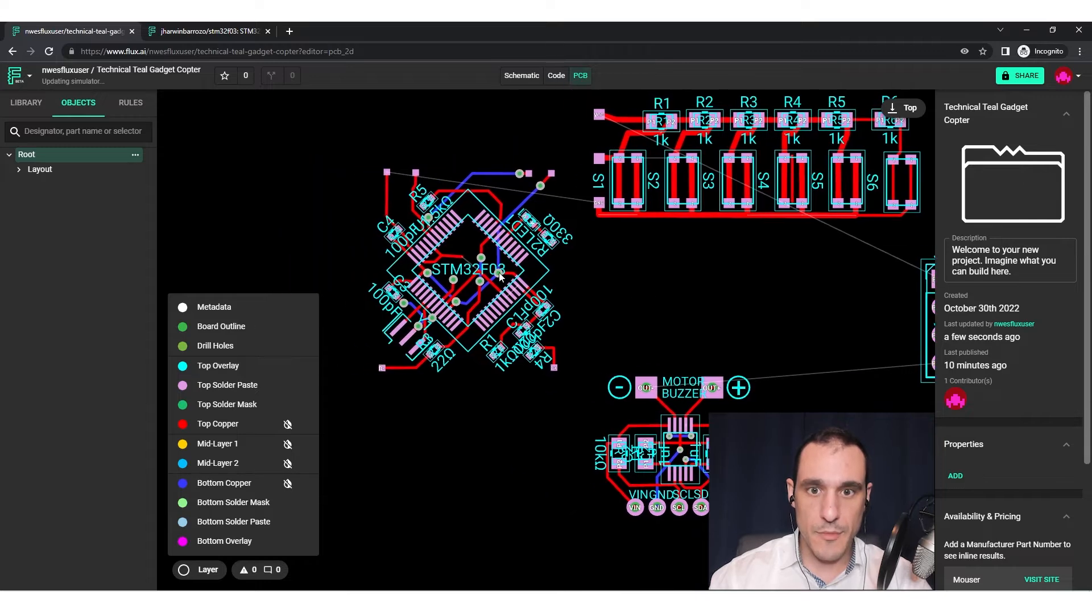
left_click(209, 29)
left_click(82, 35)
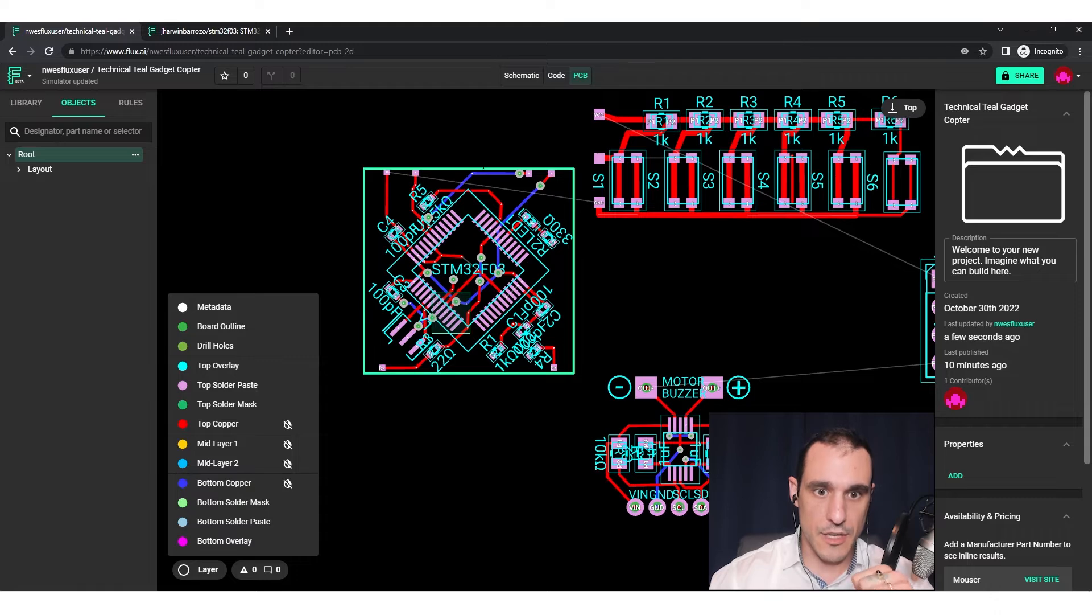
Step: Examine the VDD, uC SCL and uC SDA terminal pads in the STM32F03 source project's PCB layout
left_click(224, 32)
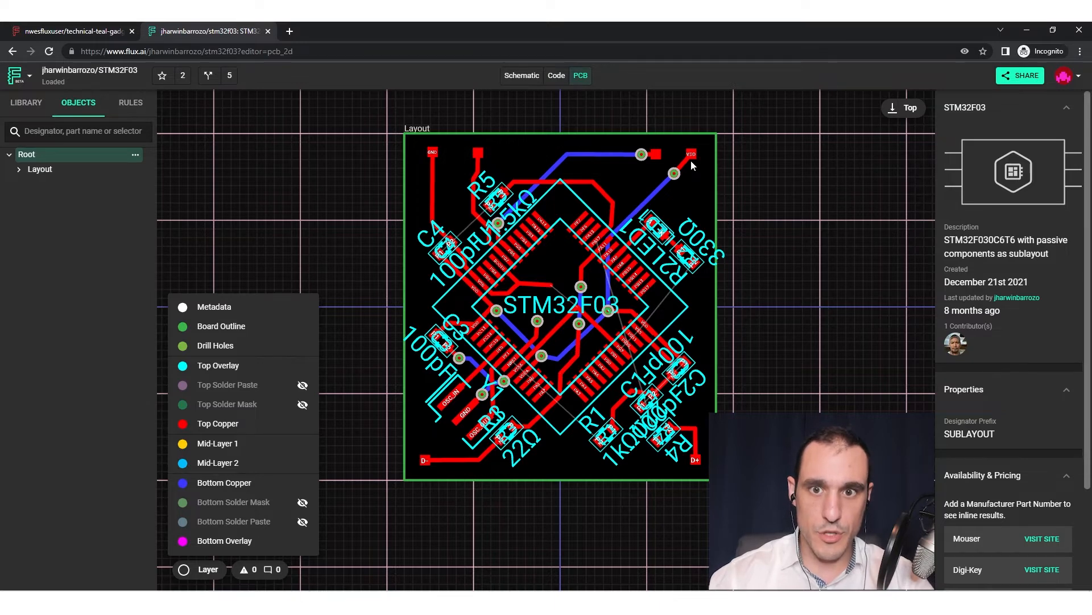
scroll(691, 162, "up", 2)
scroll(691, 153, "up", 2)
scroll(701, 153, "up", 1)
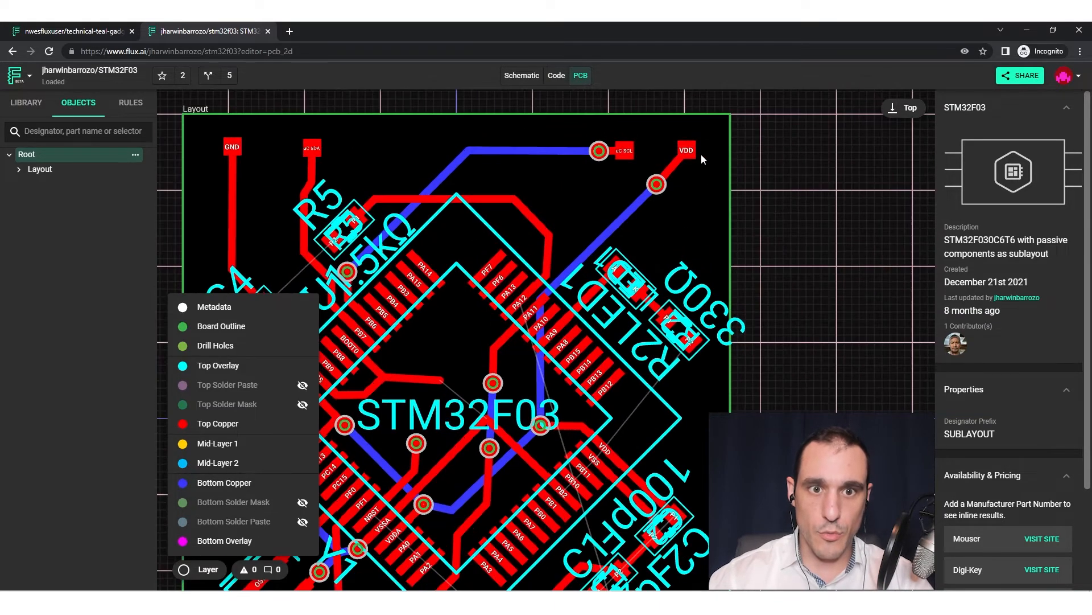
scroll(701, 155, "up", 1)
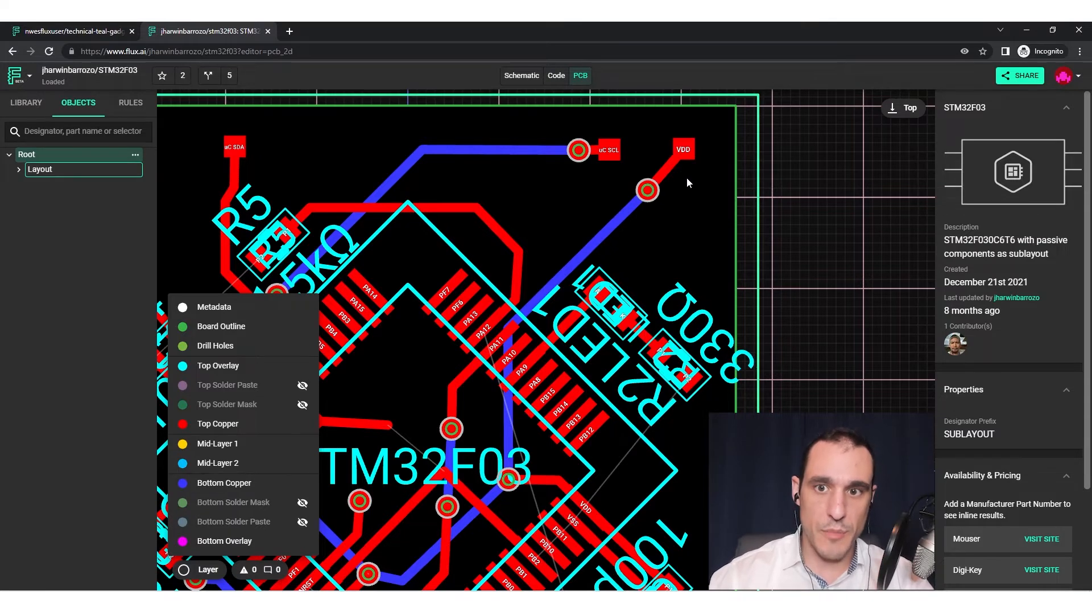
scroll(692, 169, "down", 4)
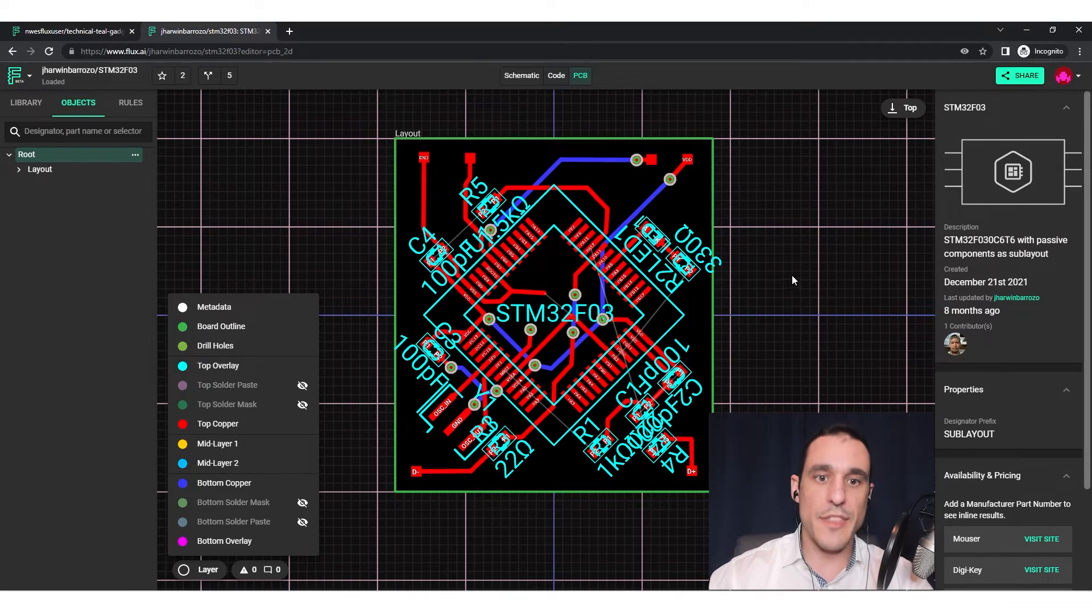
Step: Check the STM32F03 sublayout's ground wire in the main project's schematic and view the project's PCB layout
left_click(94, 31)
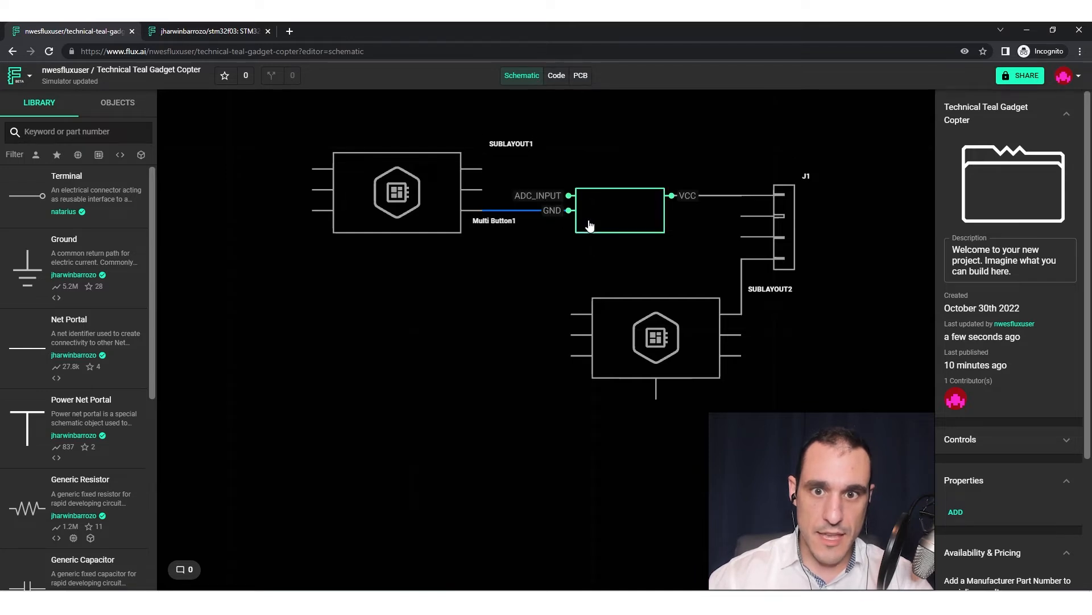
left_click(505, 209)
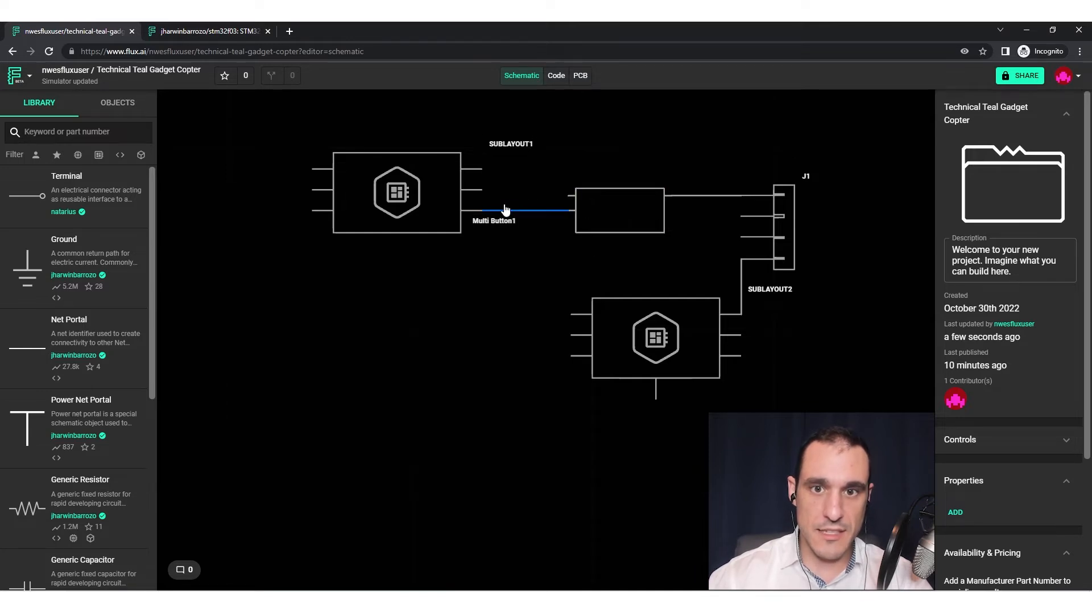
left_click(581, 76)
scroll(490, 176, "up", 3)
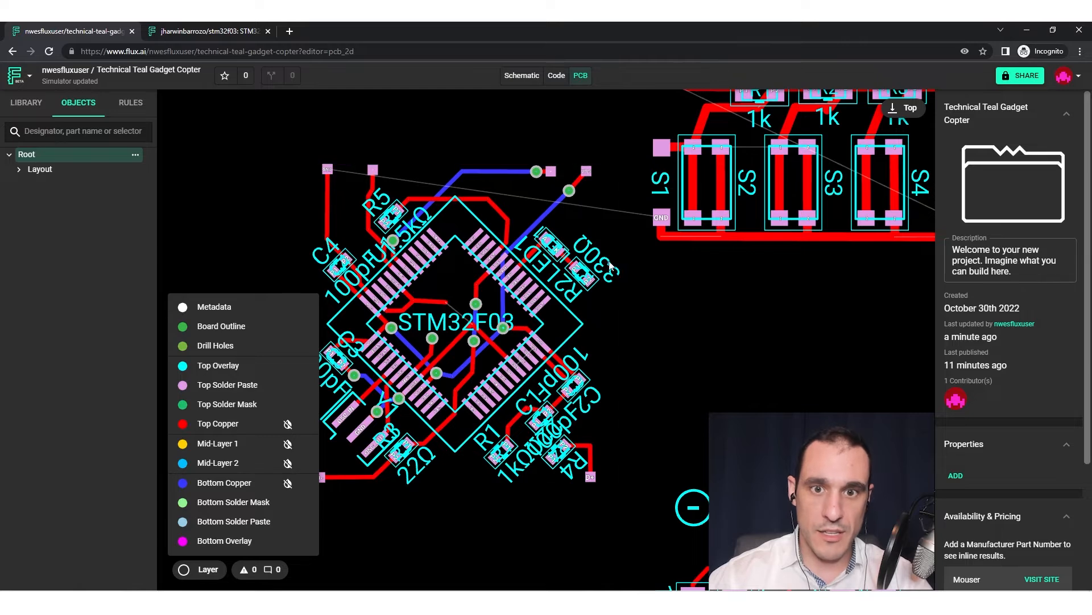
scroll(456, 297, "down", 2)
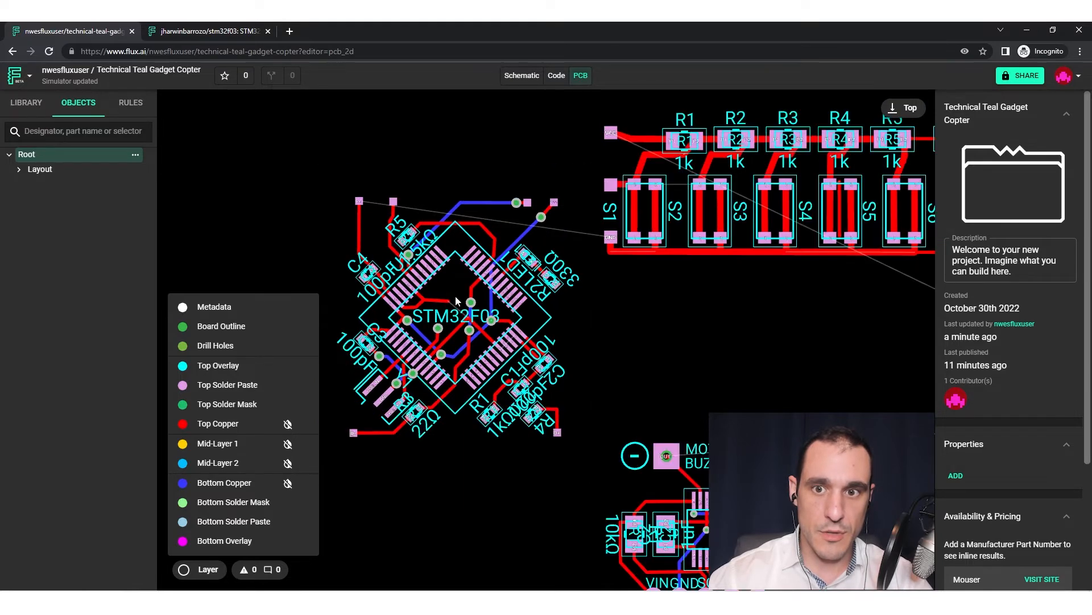
scroll(564, 245, "down", 2)
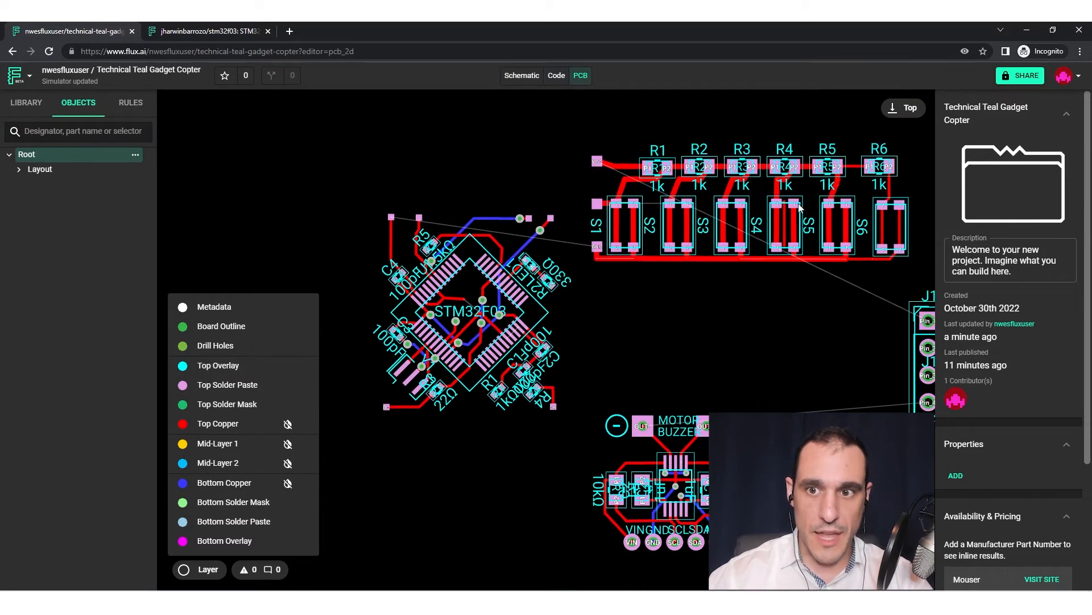
Step: Arrange the PCB parts around the STM32F03 section: resistor ladder above it, J1 at its upper left and haptic controller to its right
left_click_drag(786, 212, 599, 165)
right_click(607, 257)
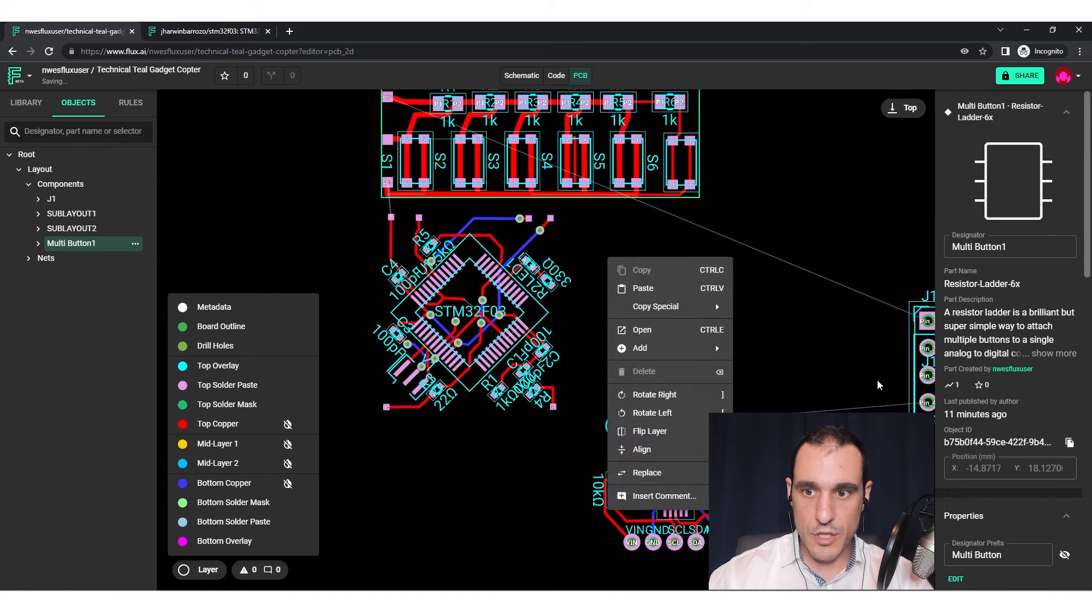
left_click(920, 343)
left_click_drag(926, 342, 688, 316)
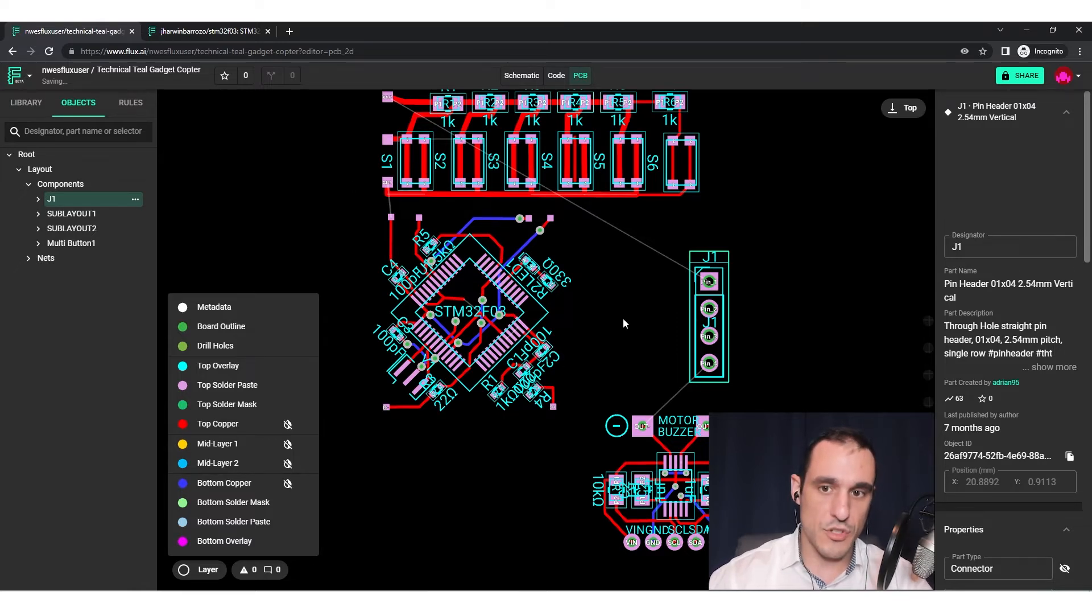
key("ctrl+z")
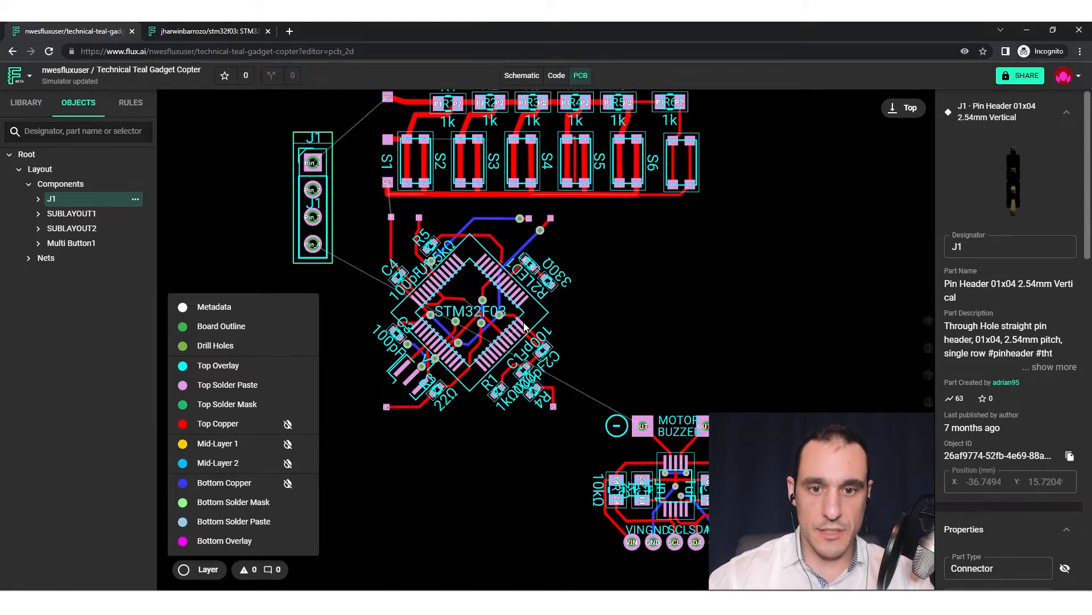
left_click_drag(681, 462, 681, 283)
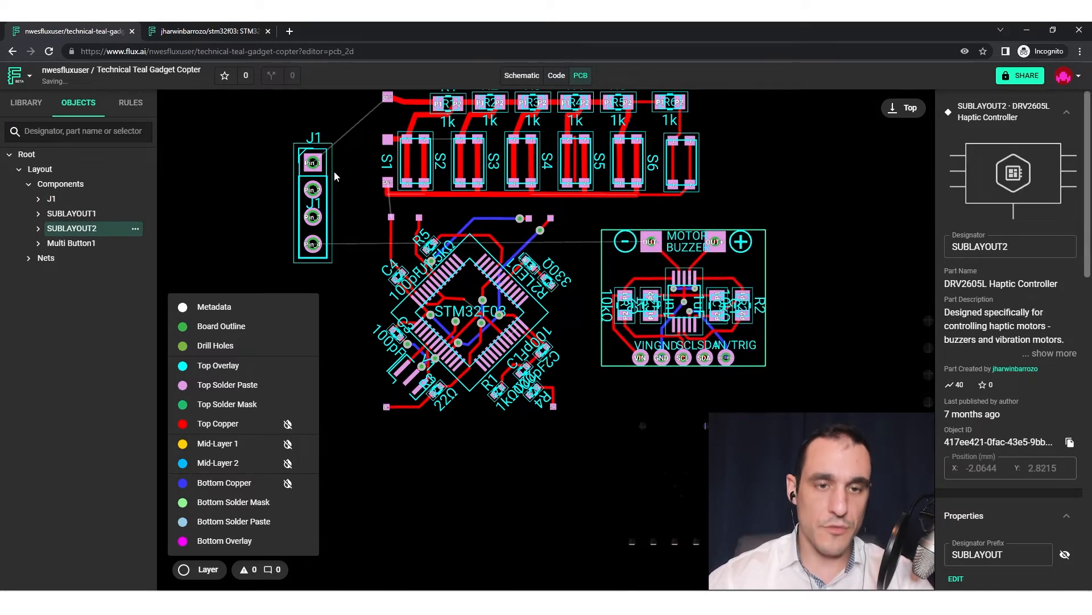
Step: Compare the STM32F03 source project's PCB layout with the main project's layout and go back to the main schematic
left_click(200, 30)
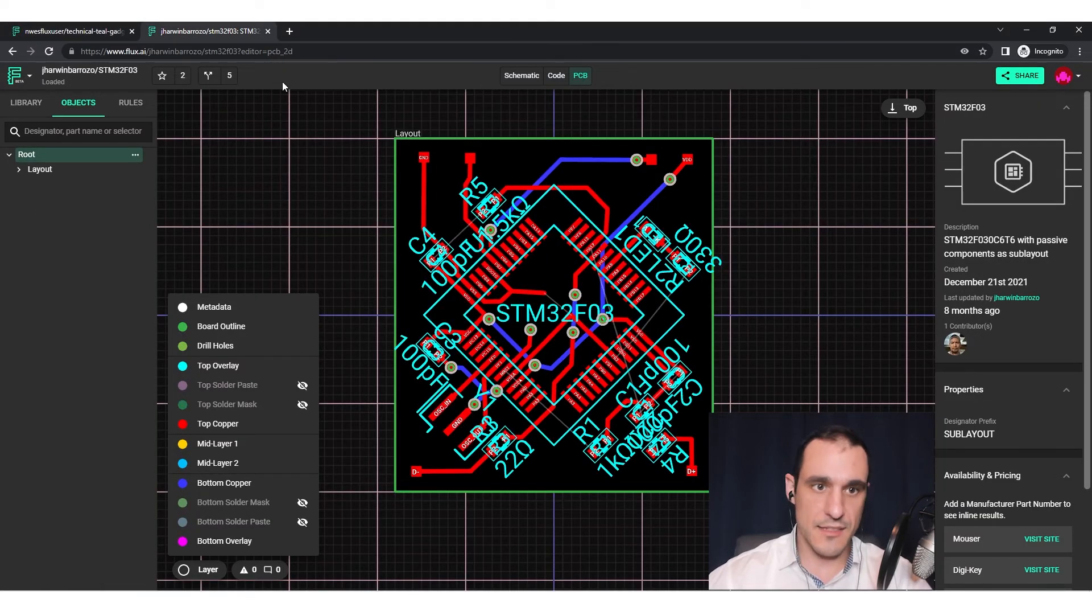
left_click(74, 31)
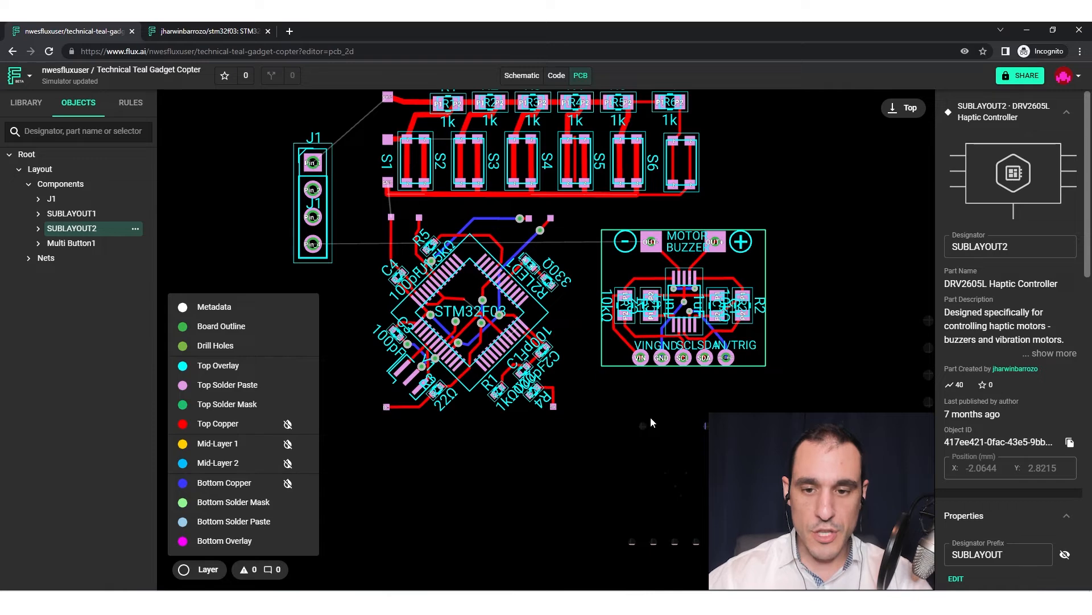
right_click(684, 453)
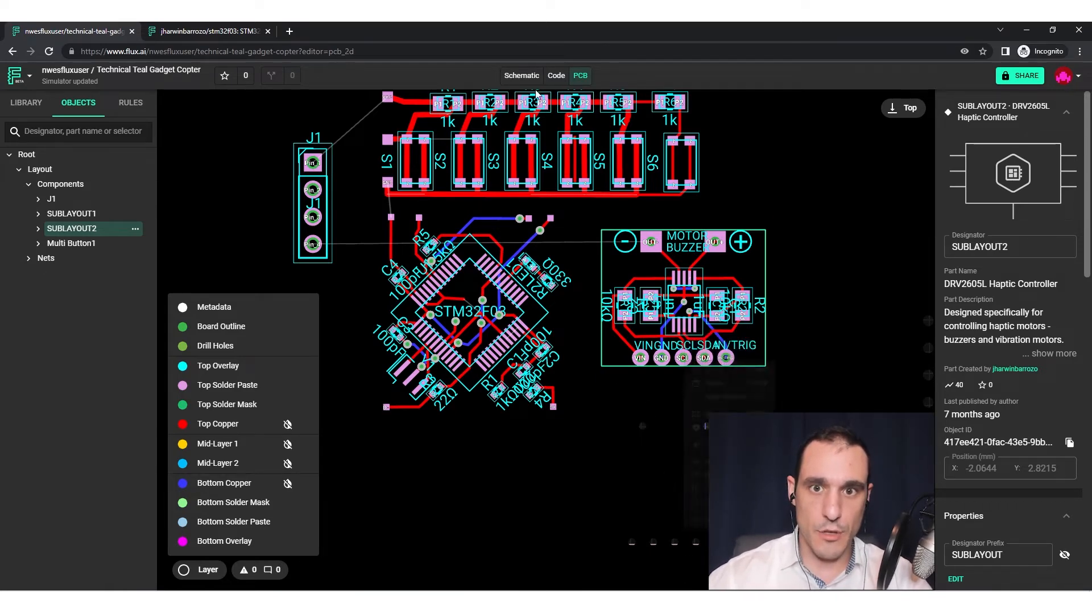
left_click(522, 76)
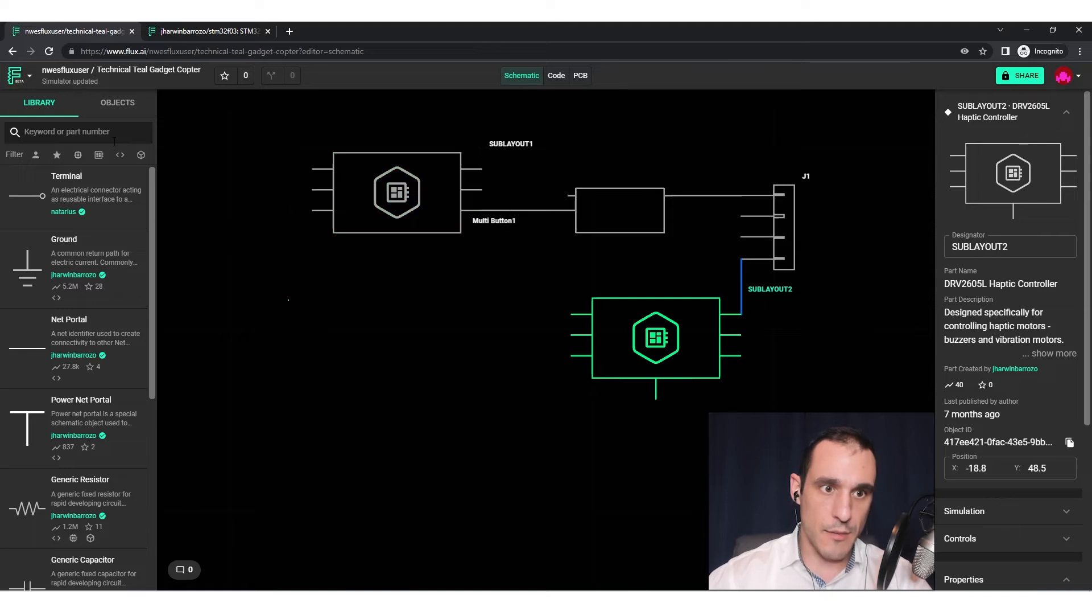
left_click(71, 136)
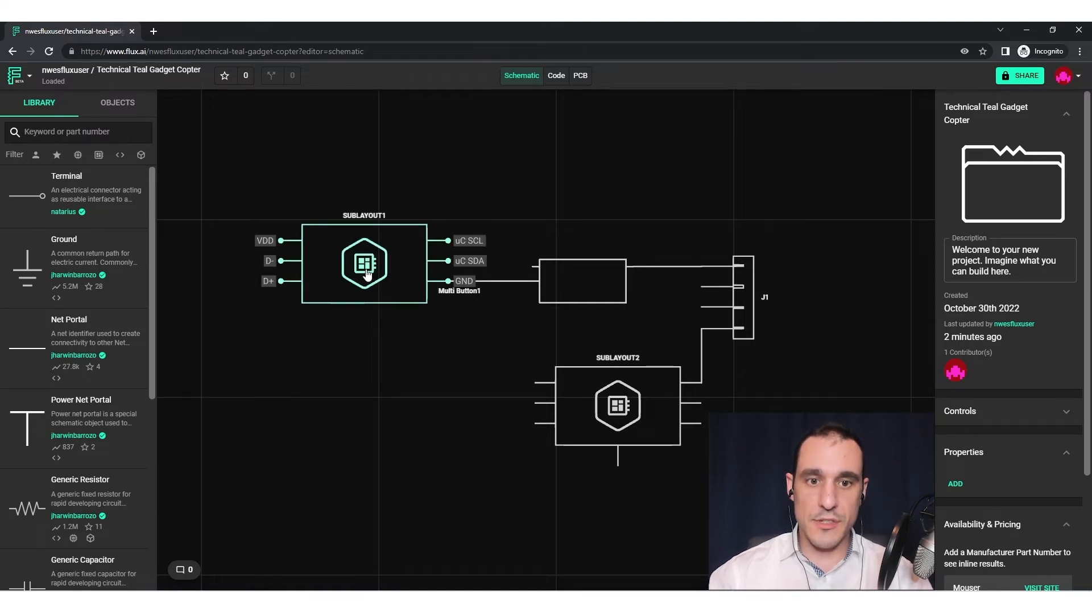
Step: Open the source project of the STM32F03 sublayout from the main schematic and bring it into view
right_click(351, 260)
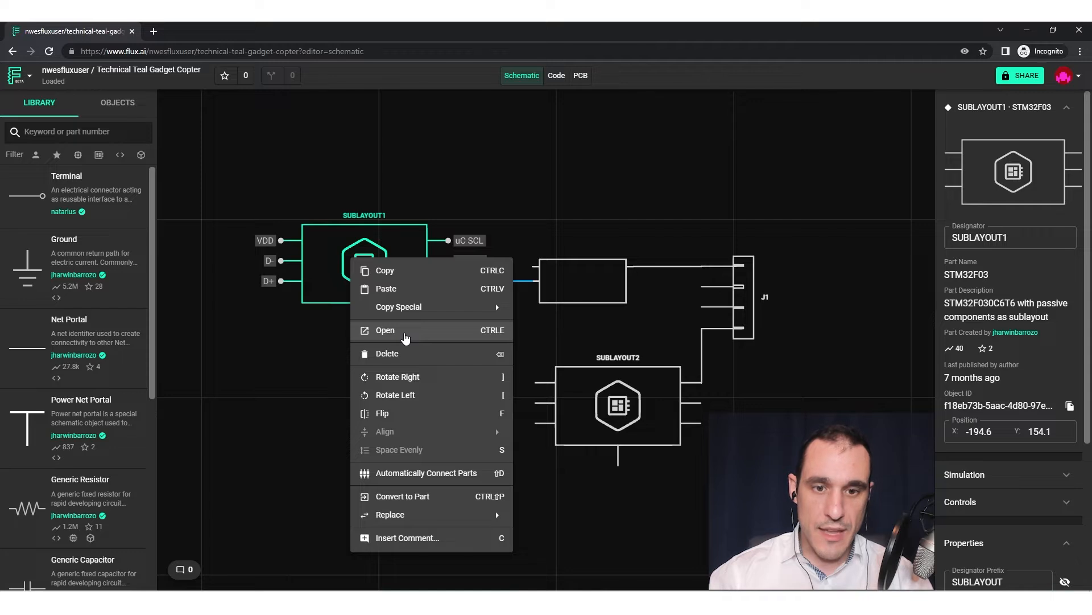
left_click(406, 338)
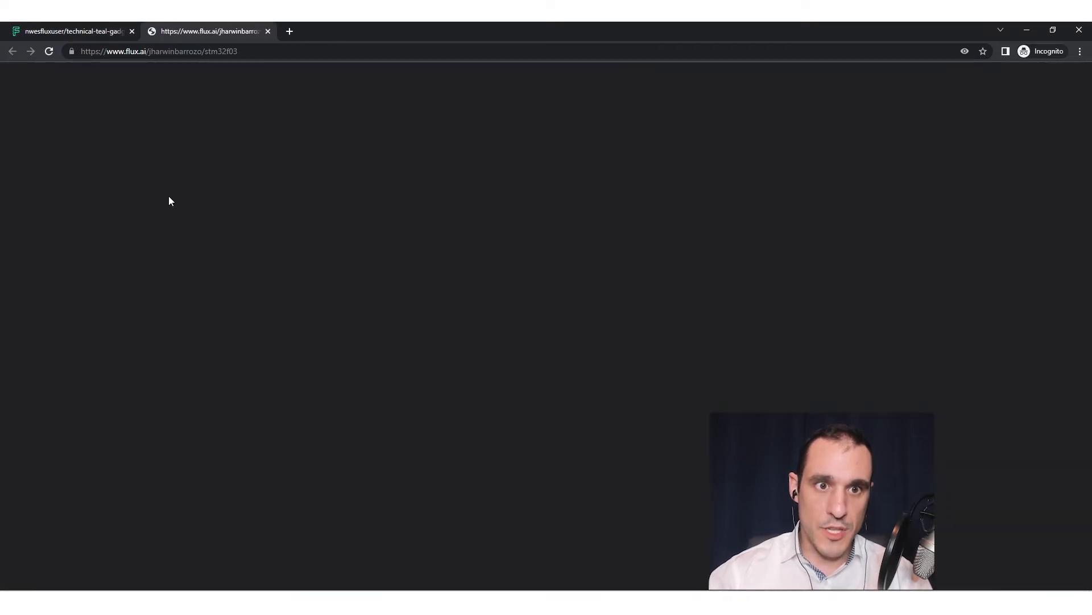
left_click(94, 32)
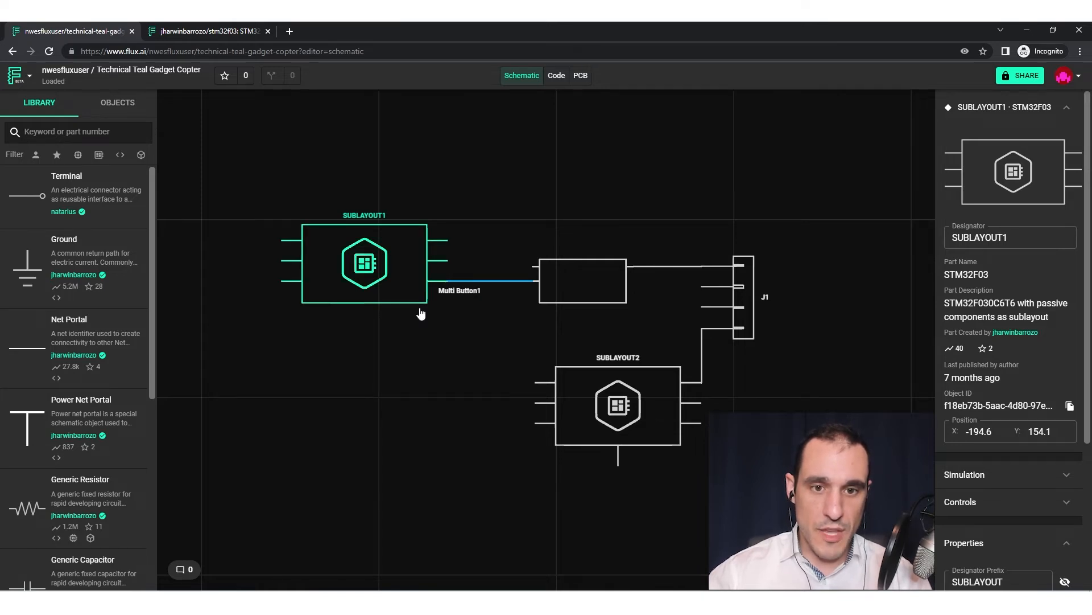
mouse_move(408, 307)
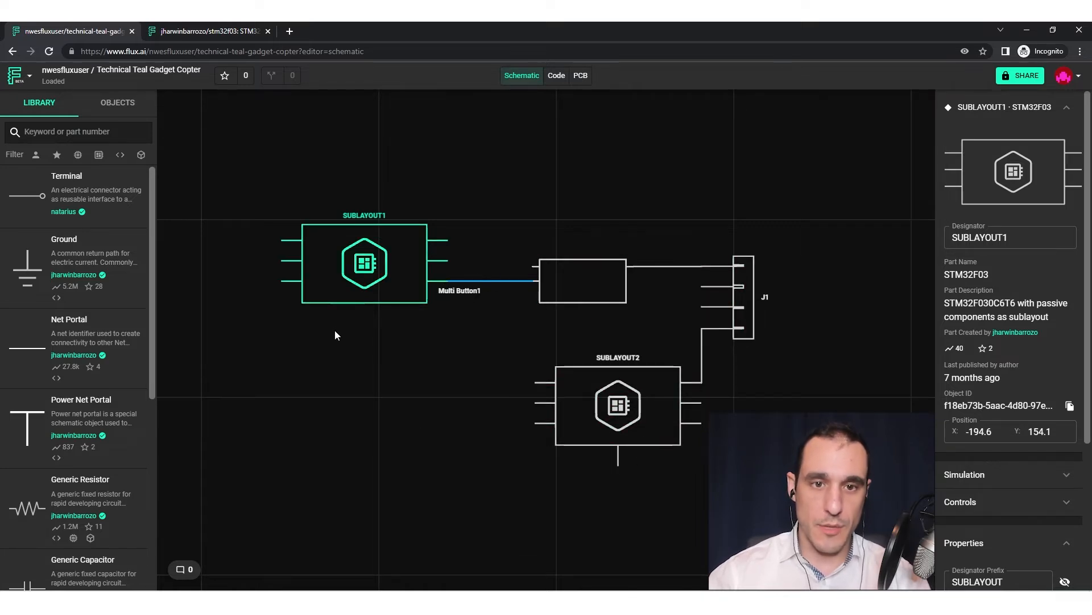
left_click(207, 31)
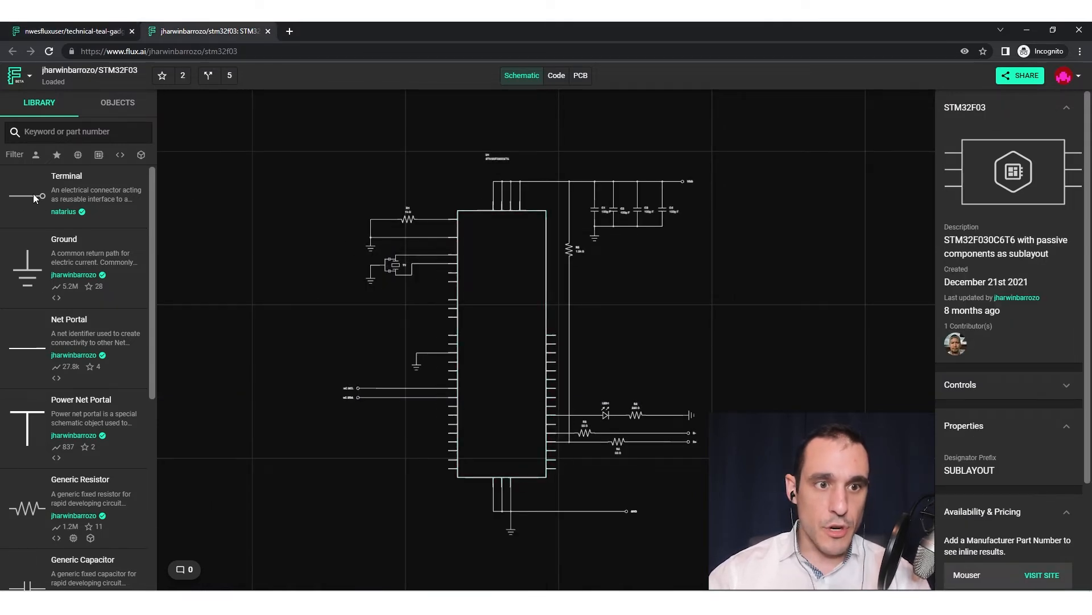
Step: Examine the microcontroller's pins, terminals and passive components in the STM32F03 source schematic, checking against the main project
scroll(555, 364, "up", 5)
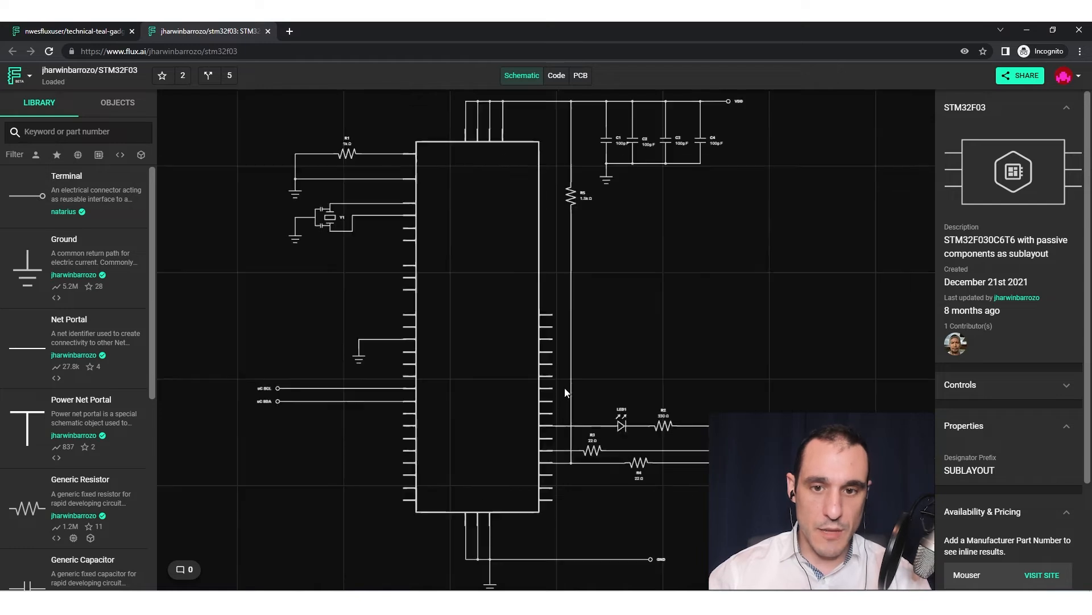
scroll(557, 326, "down", 1)
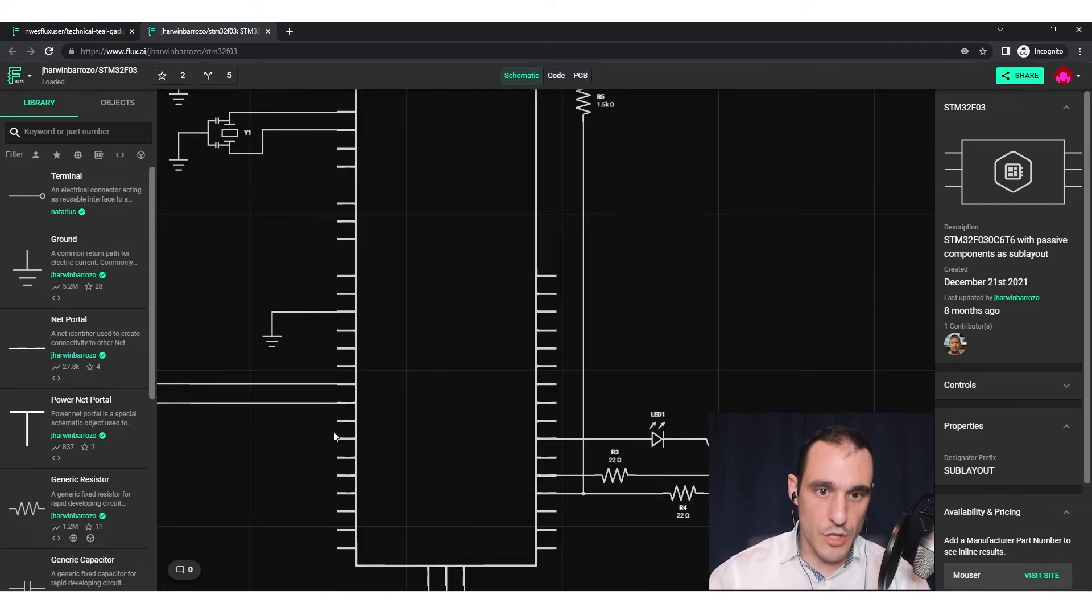
scroll(465, 326, "down", 2)
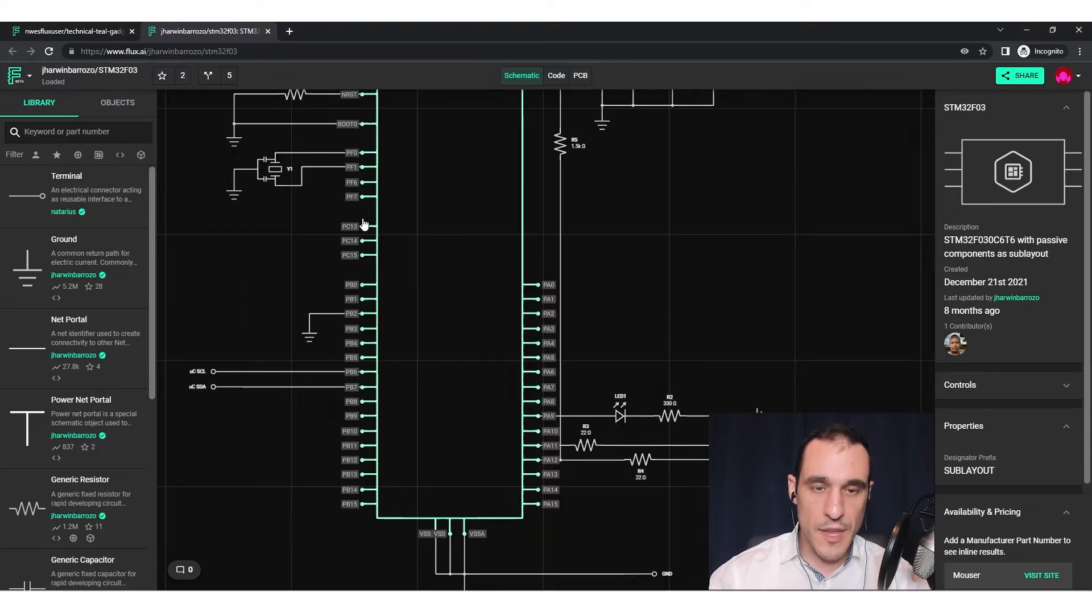
right_click_drag(655, 204, 703, 308)
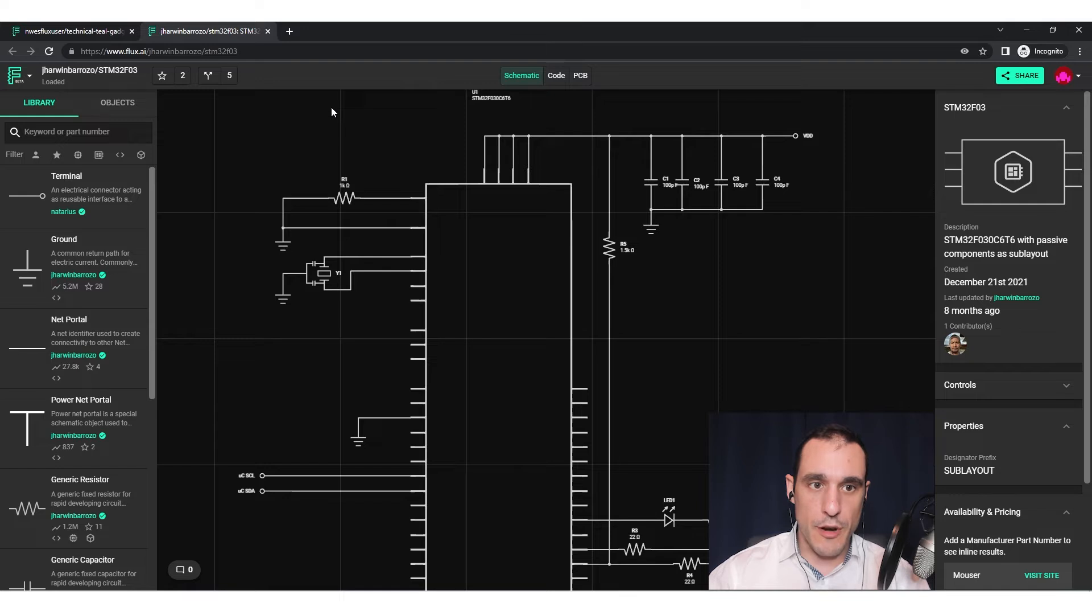
left_click(80, 31)
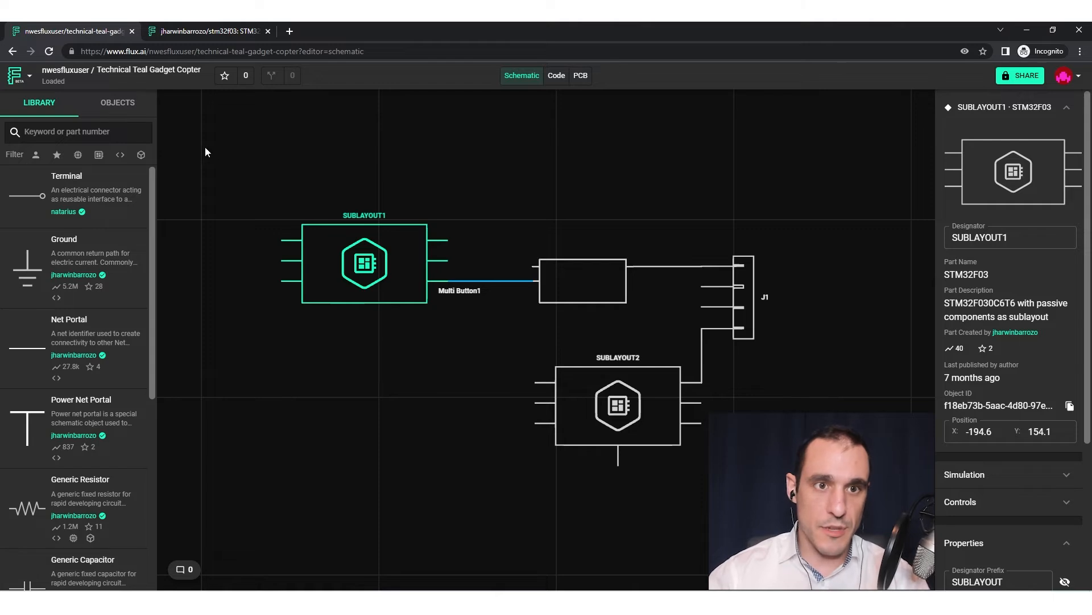
left_click(195, 31)
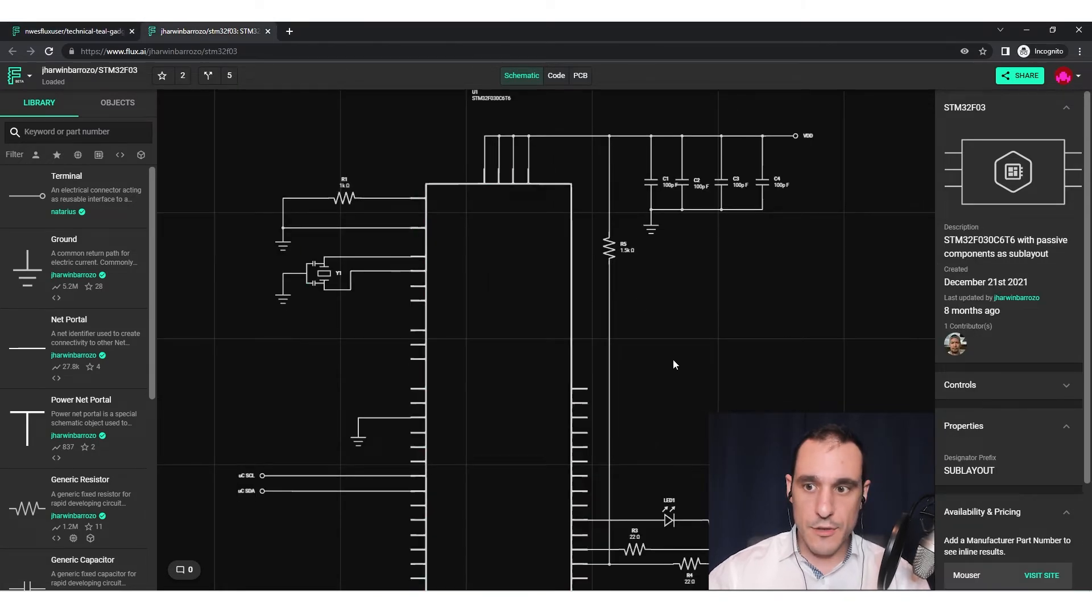
middle_click_drag(690, 350, 624, 300)
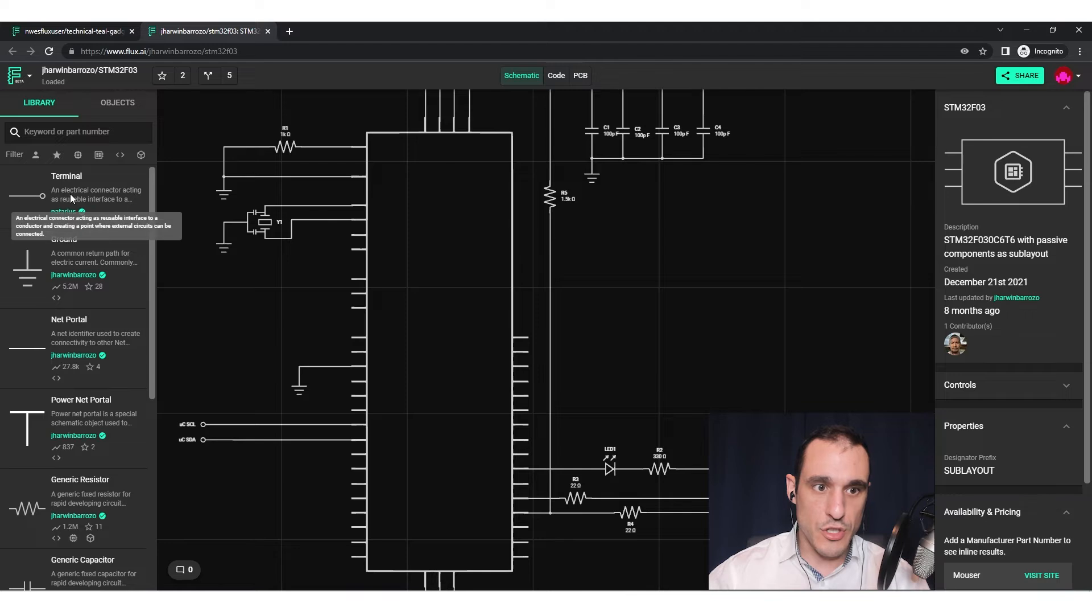
Step: Look up the clone and fork options of the STM32F03 project and inspect the sublayouts' terminals in the main schematic
left_click(27, 80)
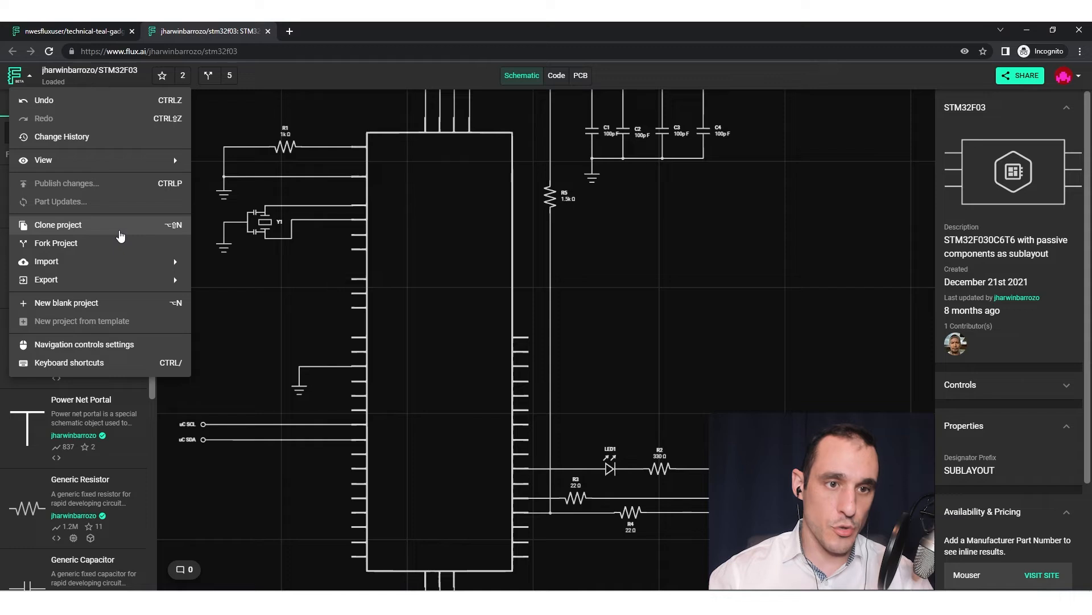
left_click(622, 269)
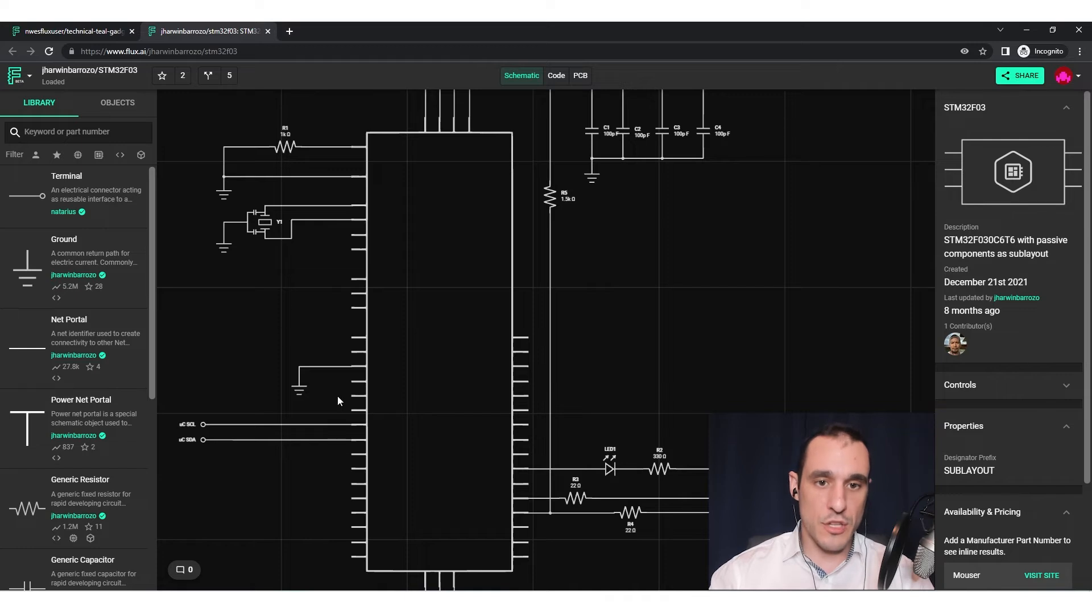
left_click(80, 29)
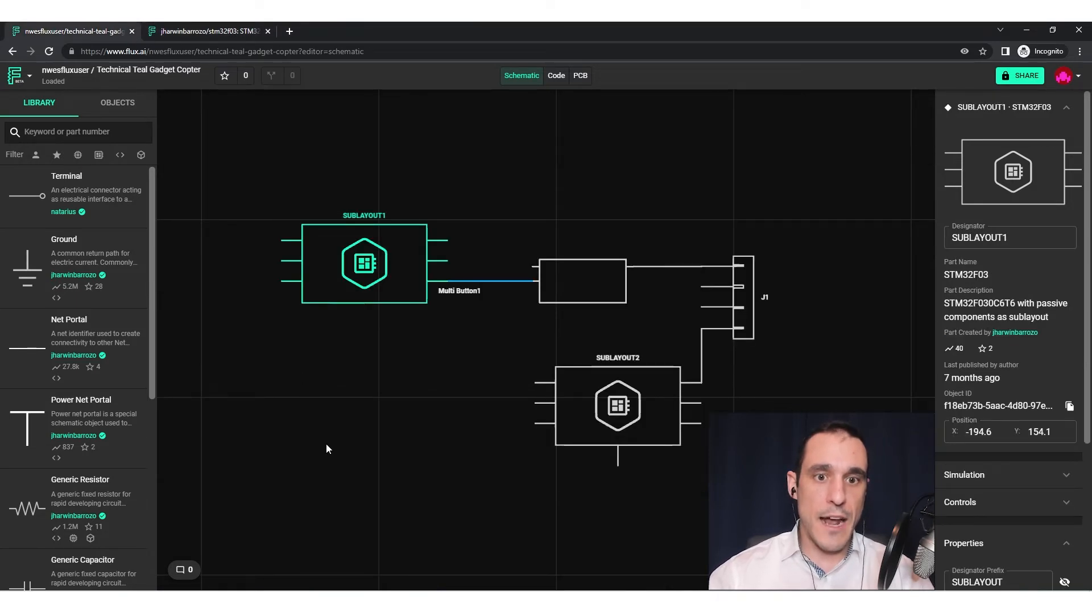
mouse_move(341, 283)
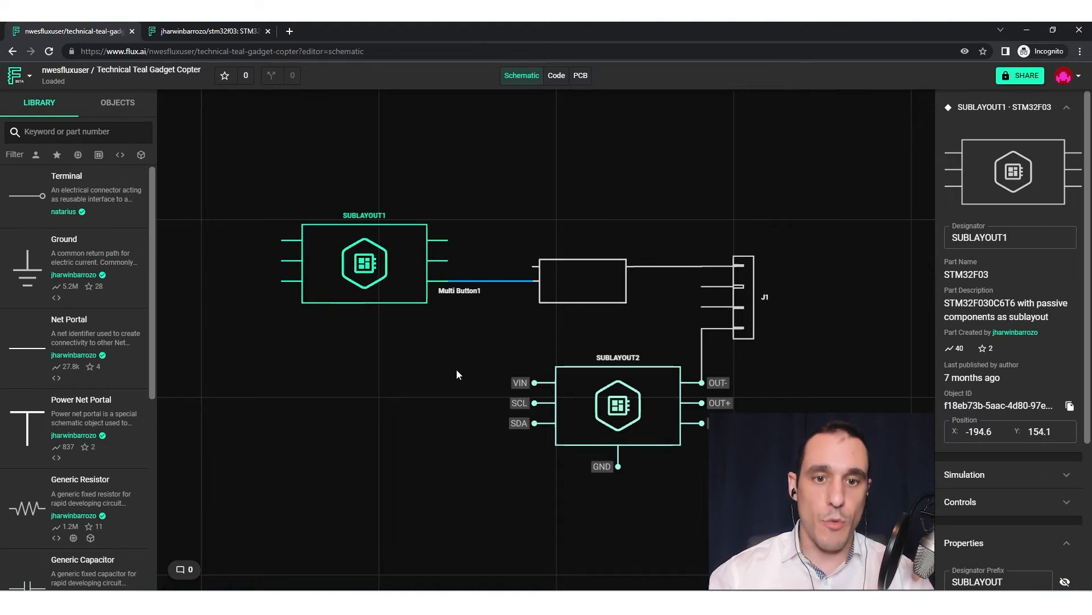
Step: Open the Resistor-Ladder-6x source project from Multi Button1, view its schematic and return to the main project
right_click(579, 278)
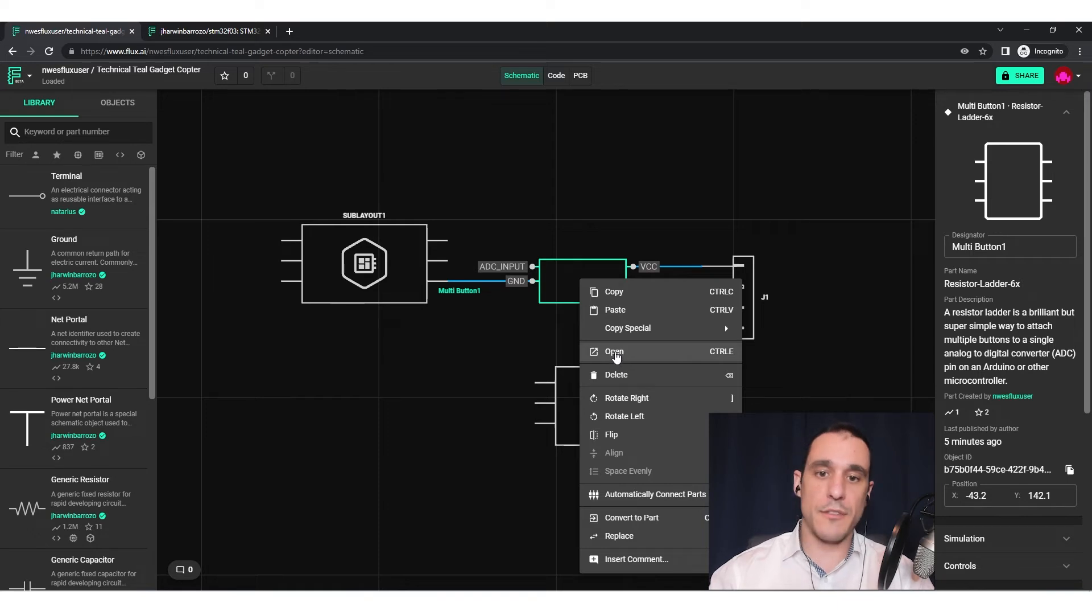
left_click(444, 385)
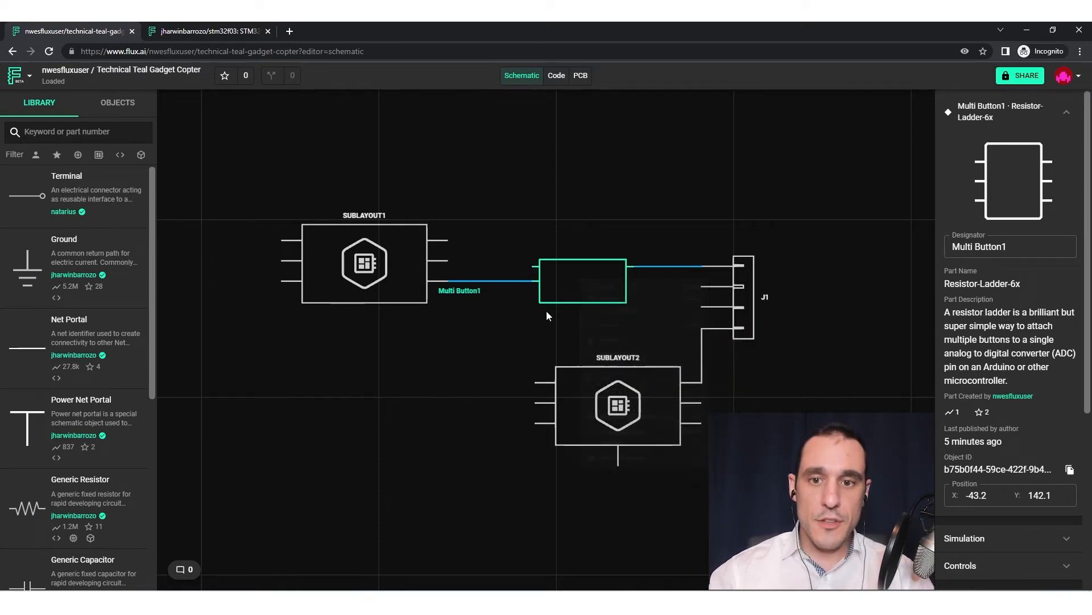
right_click(571, 283)
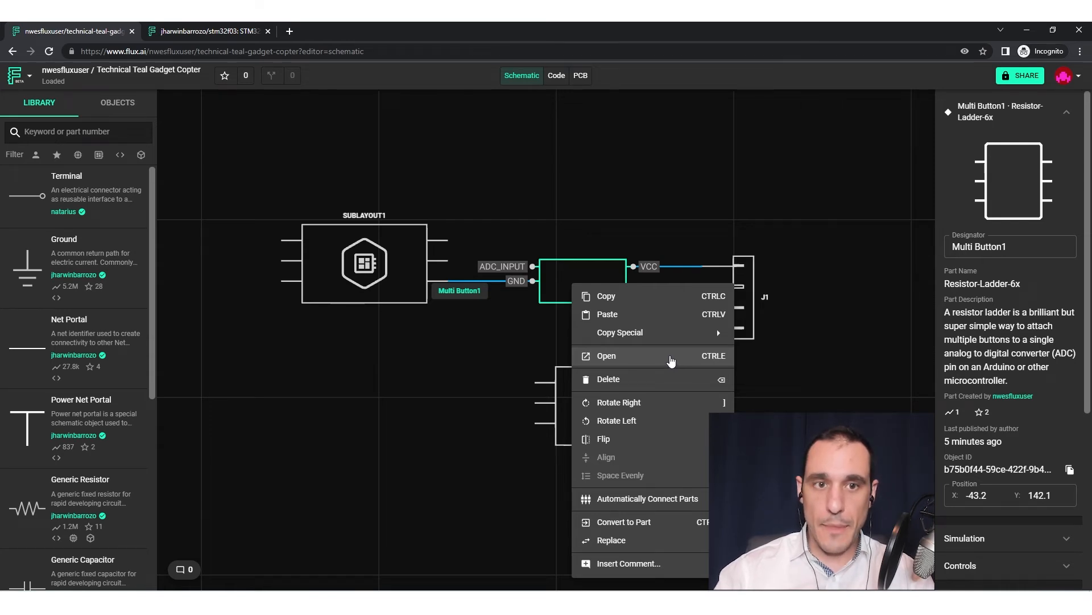
left_click(672, 361)
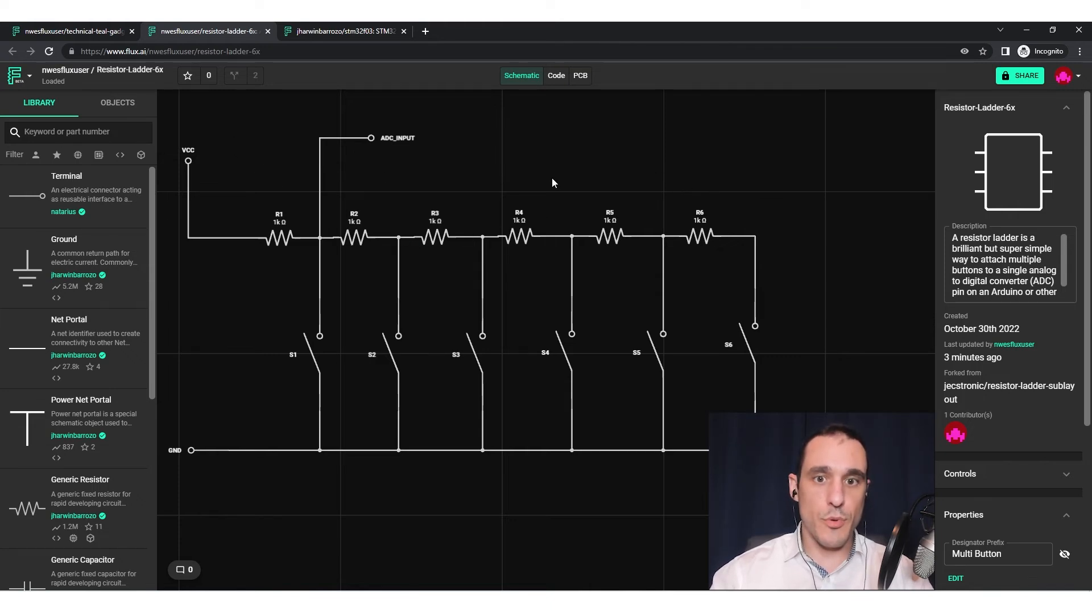
left_click(85, 30)
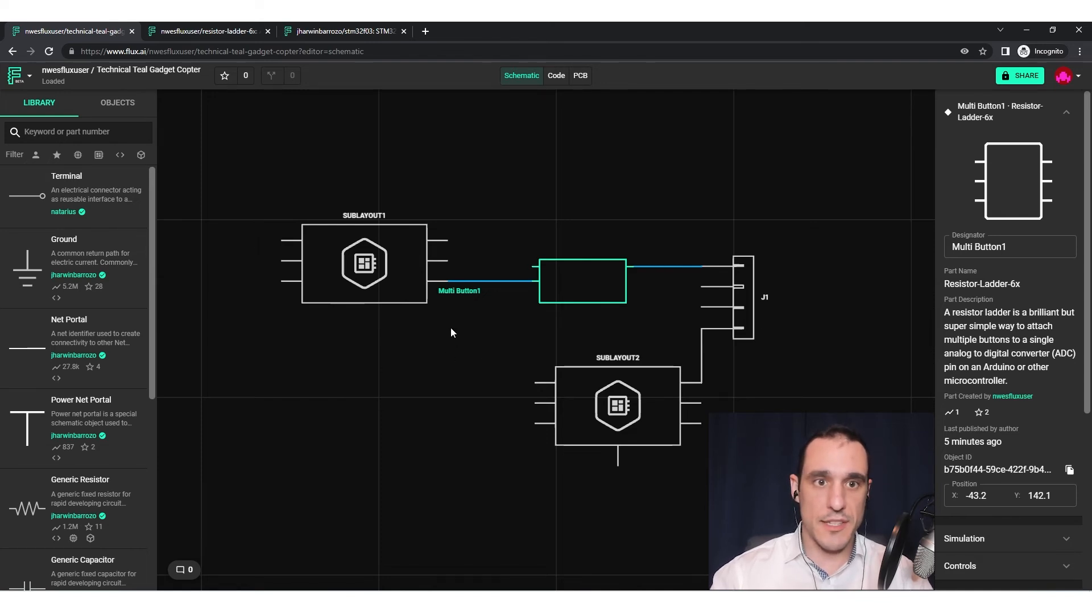
Step: In the Resistor-Ladder-6x source schematic, set both Resistance properties of resistor R6 to 10k
left_click(207, 34)
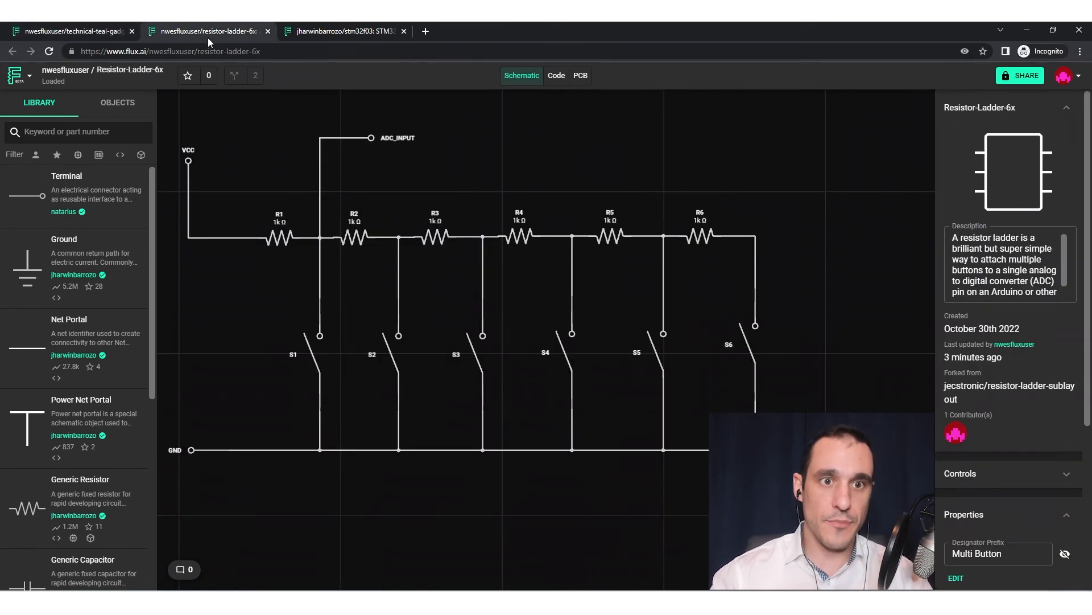
left_click(704, 227)
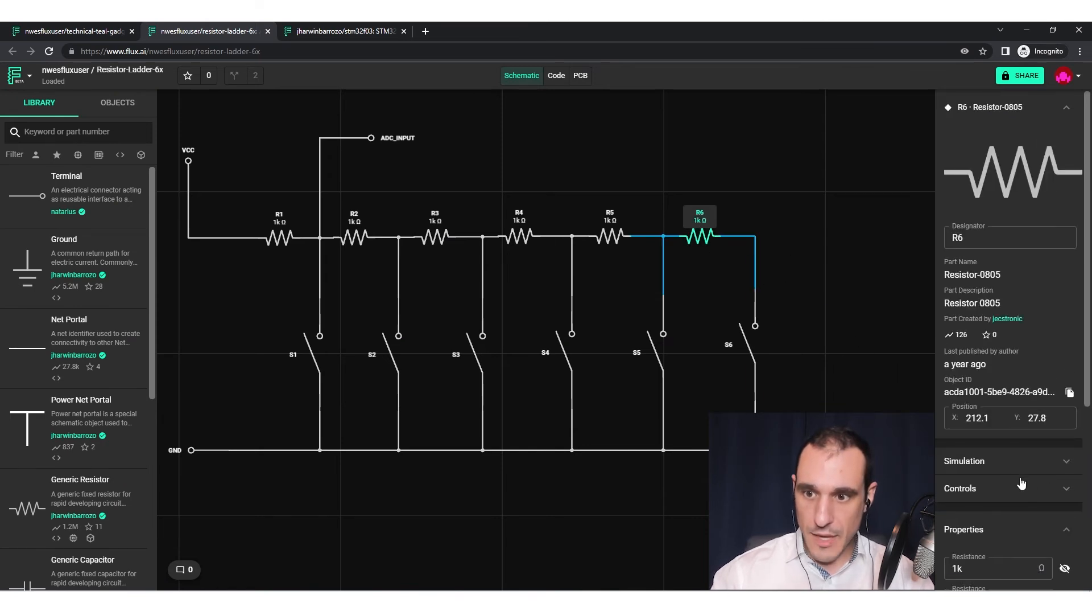
scroll(1002, 468, "down", 4)
left_click(981, 341)
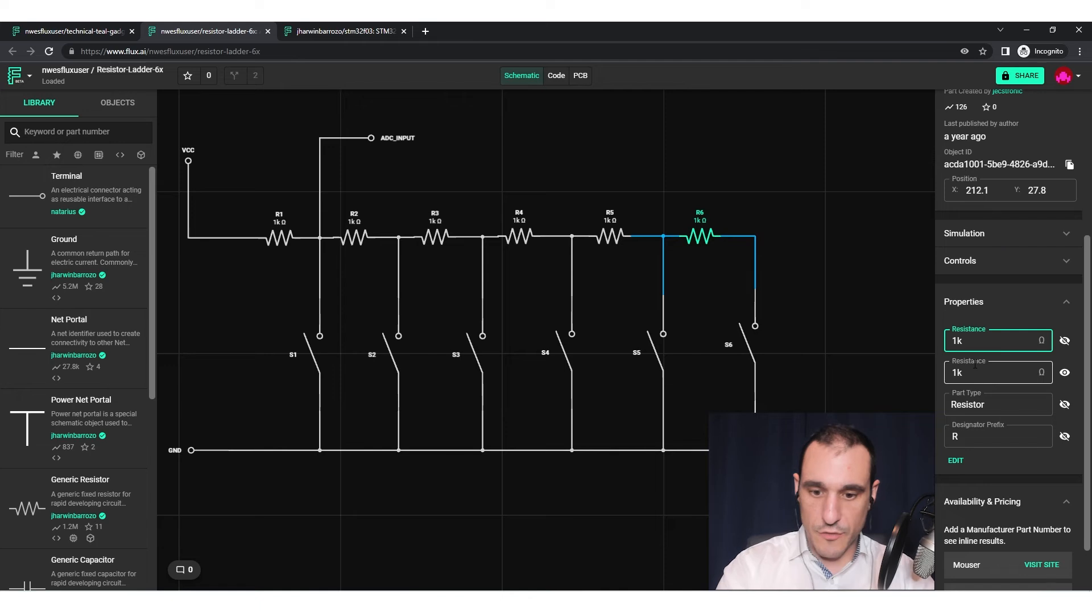
type("0k")
left_click(981, 375)
type("0k")
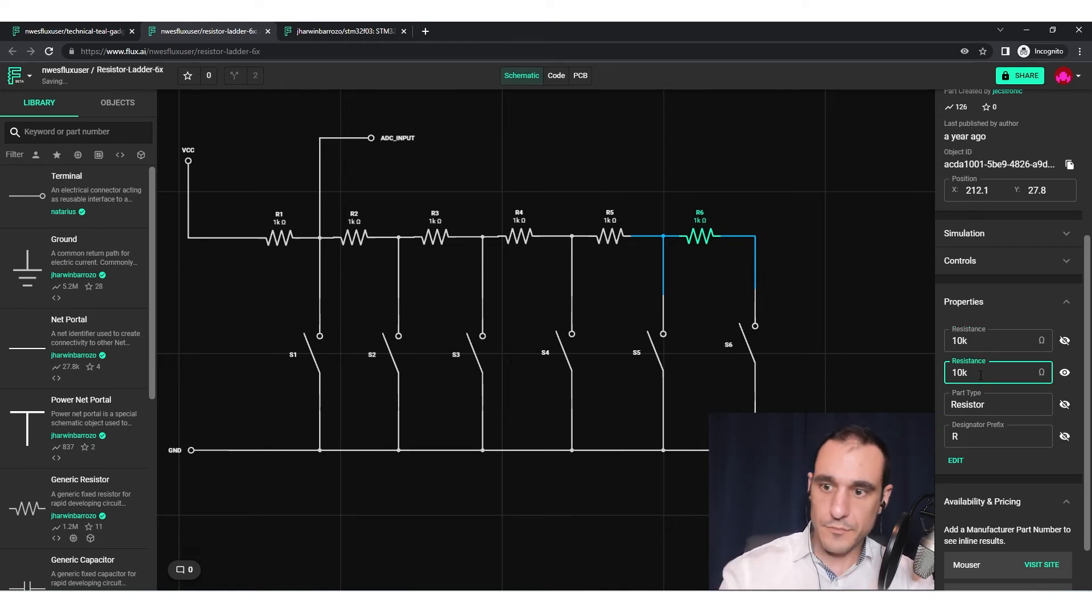
left_click(776, 198)
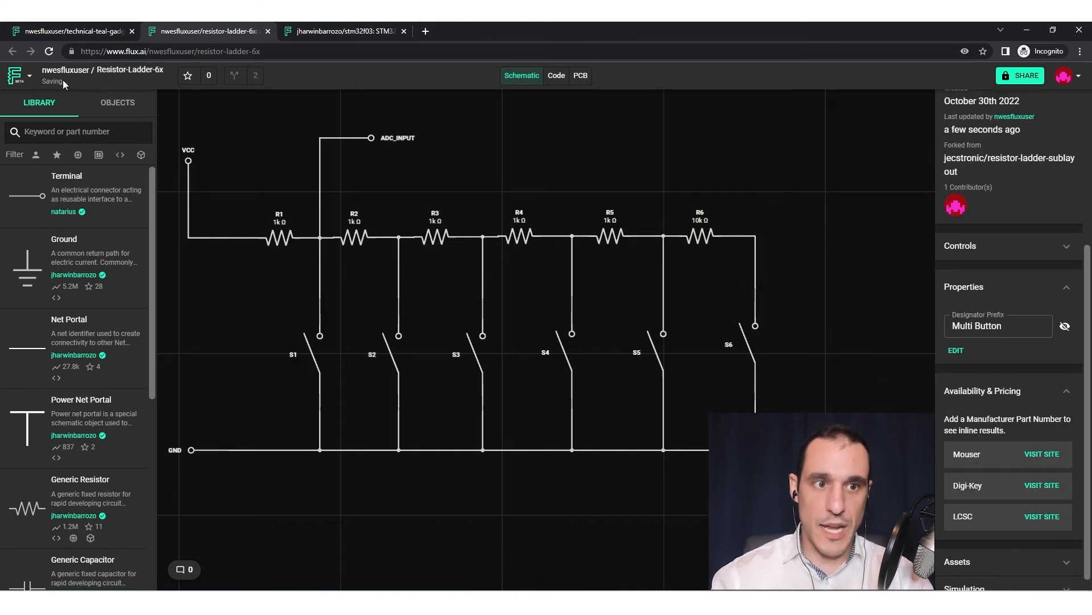
Step: Publish the Resistor-Ladder-6x changes with the note "Changed 1k to 10k"
left_click(26, 78)
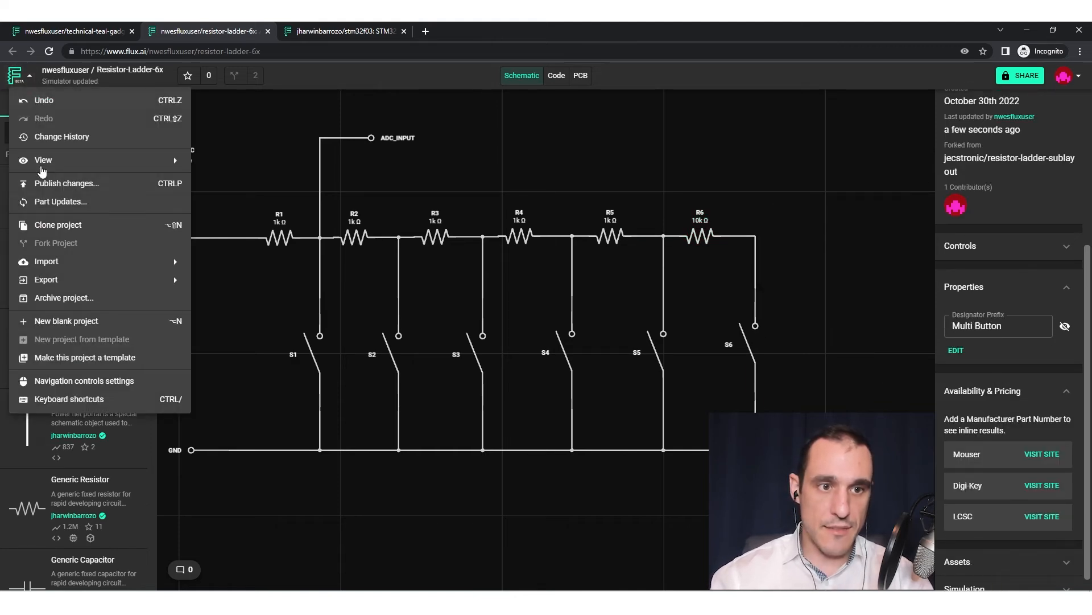
left_click(60, 183)
left_click(547, 393)
type("Changed ")
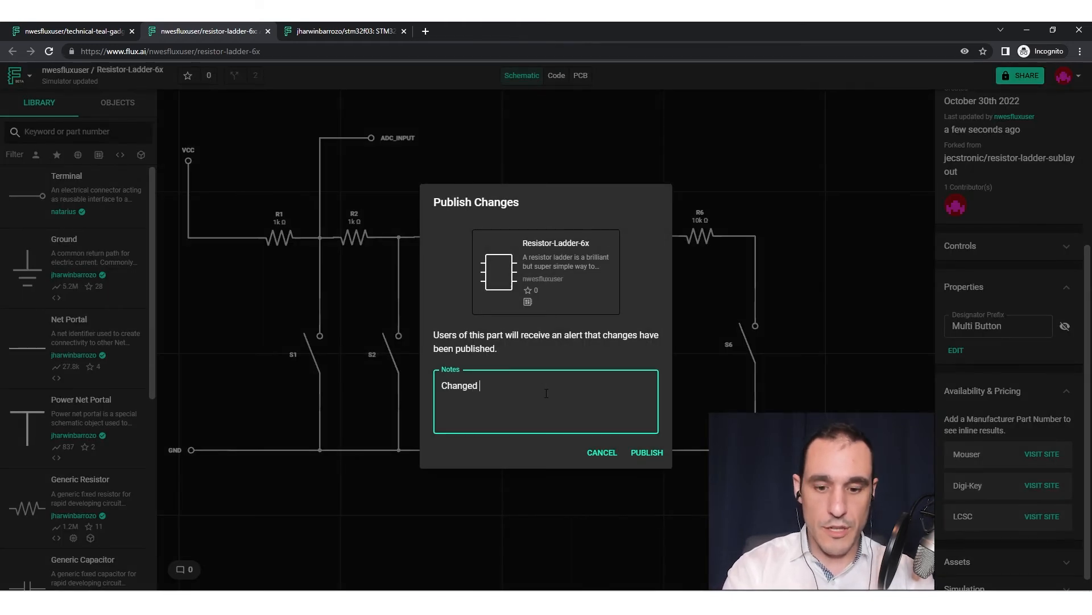
type("1k to 10k")
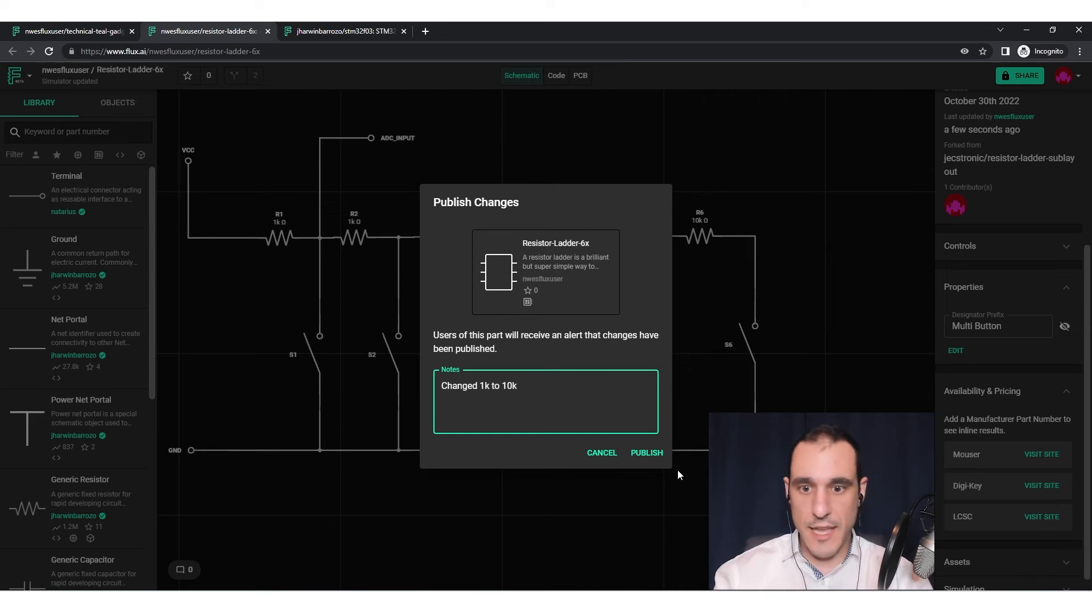
left_click(647, 452)
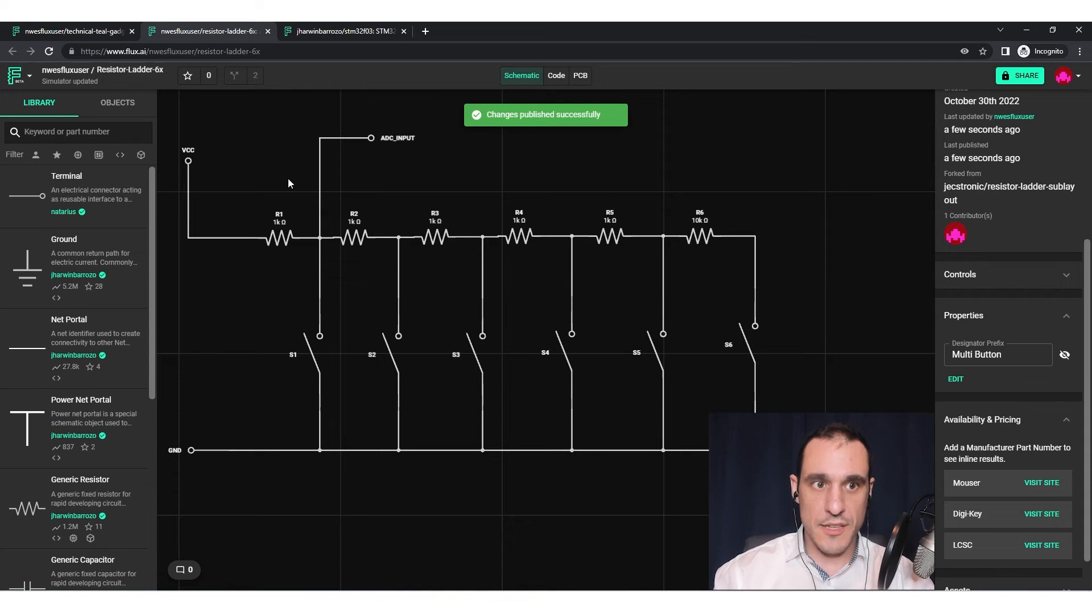
Step: Review the available part updates in the Technical Teal Gadget Copter project and update Resistor-Ladder-6x to its newly published version
left_click(63, 25)
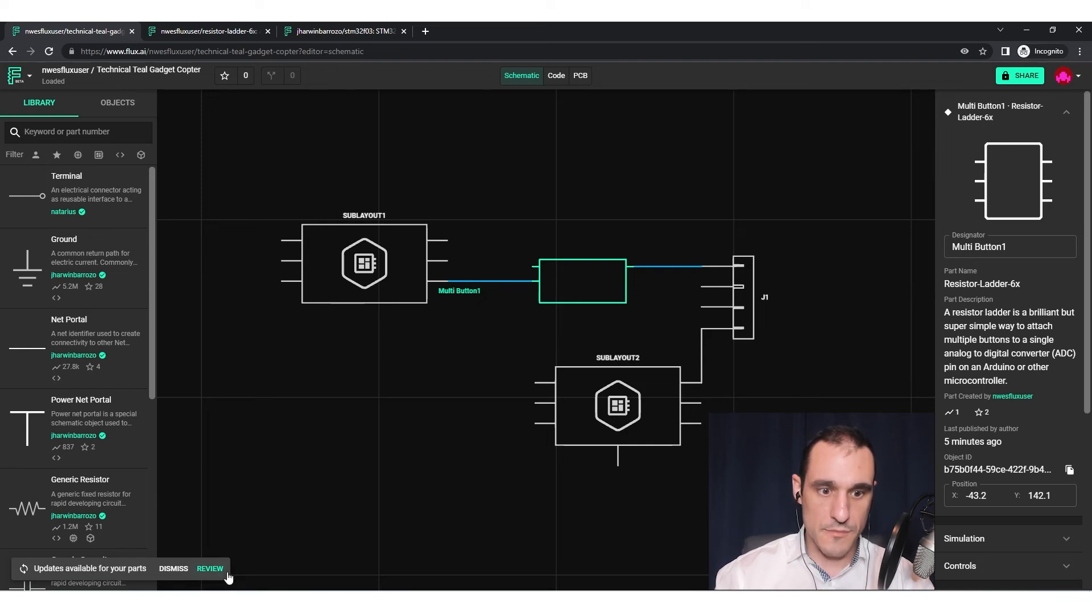
left_click(210, 569)
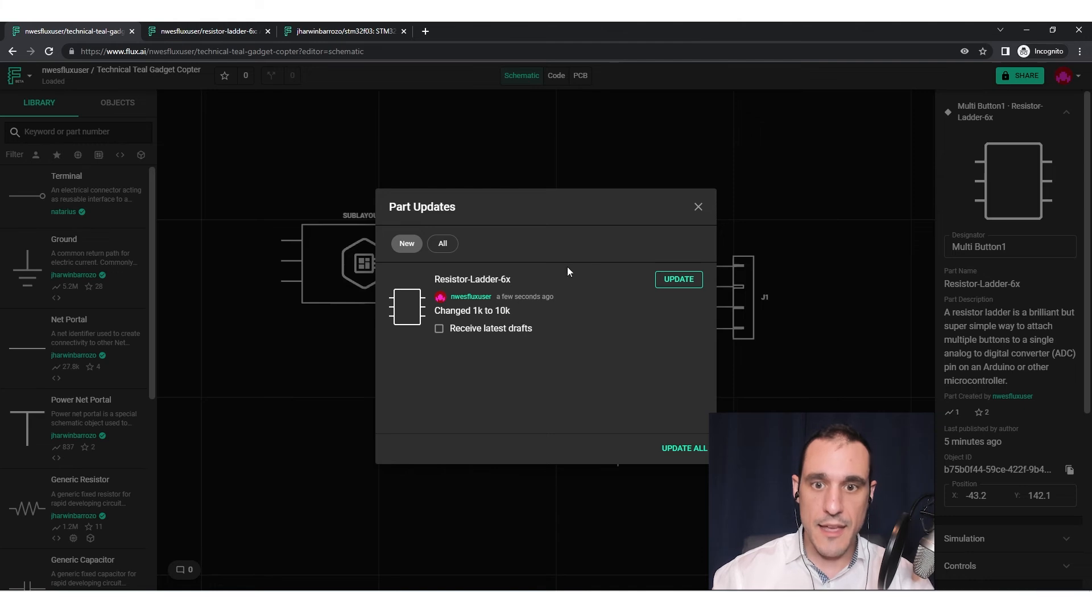
left_click(668, 282)
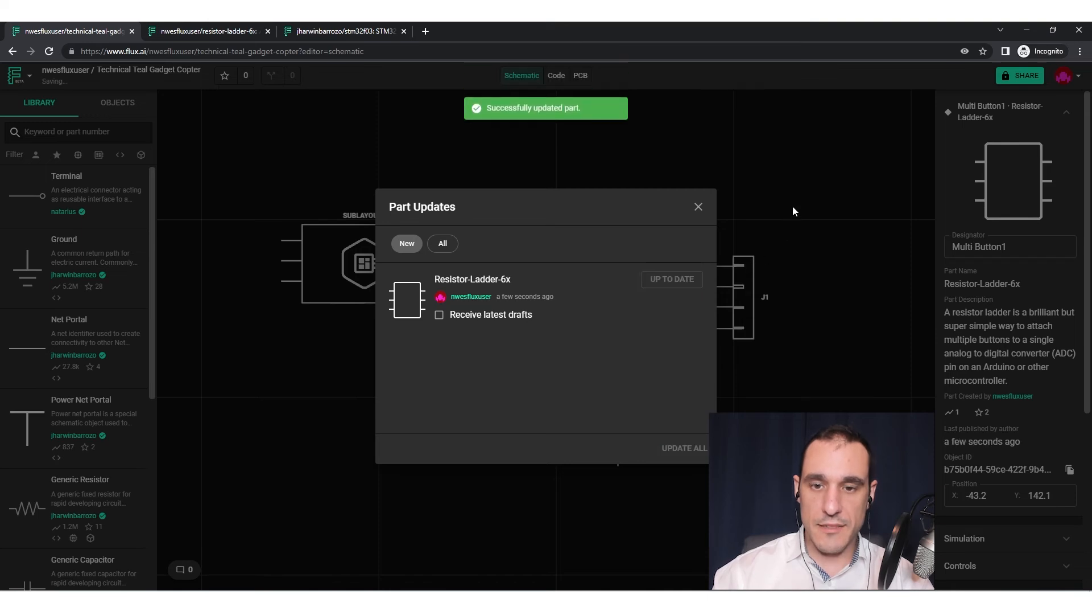
left_click(698, 207)
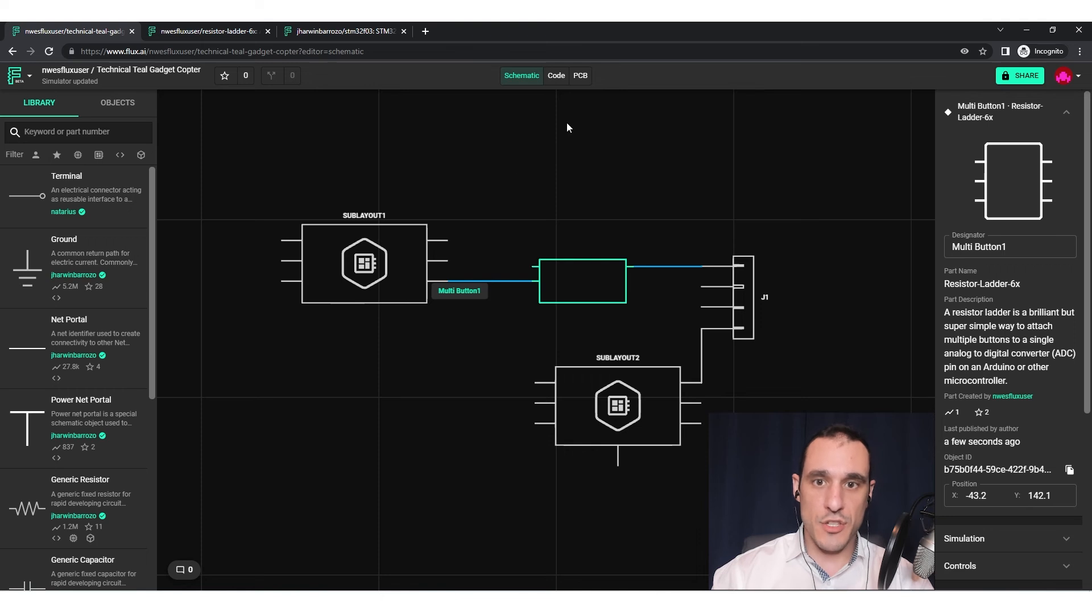
Step: Check the updated resistor ladder against its source and in the main project's PCB layout, and return to the main schematic
left_click(211, 34)
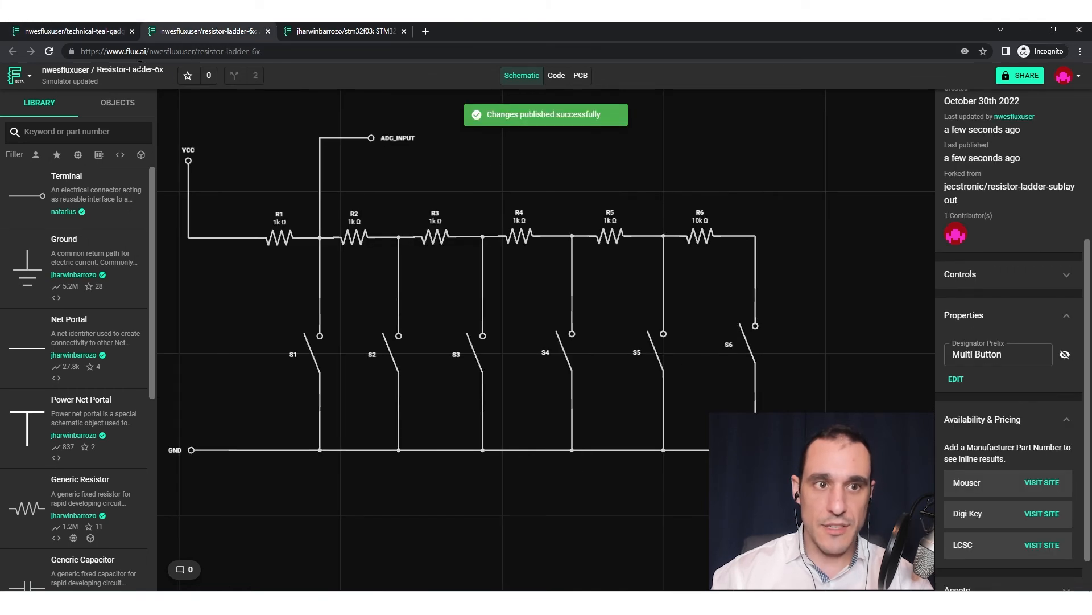
left_click(63, 32)
left_click(519, 243)
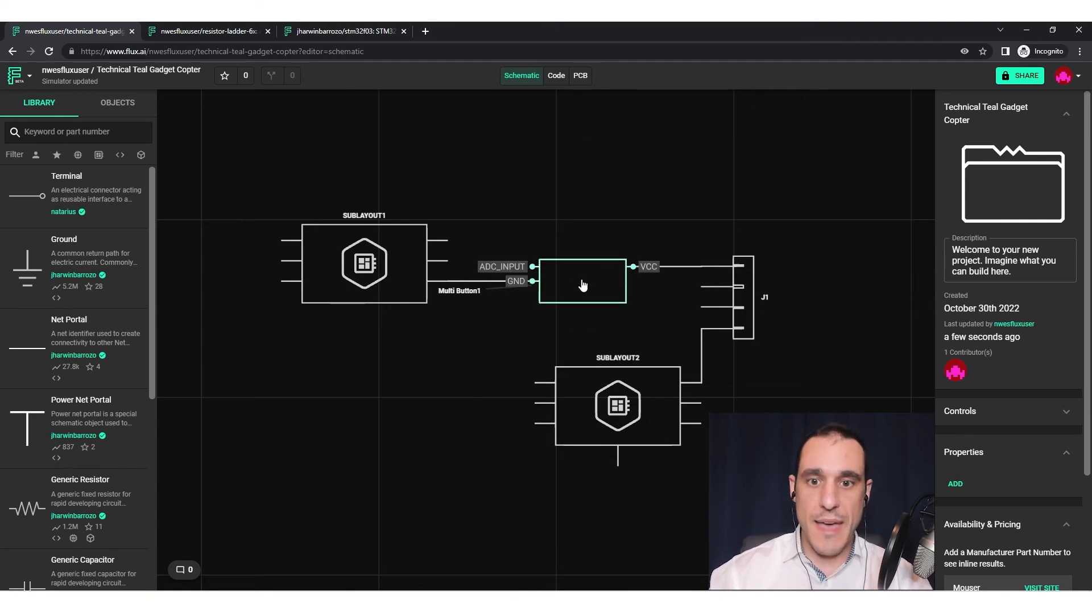
left_click(582, 77)
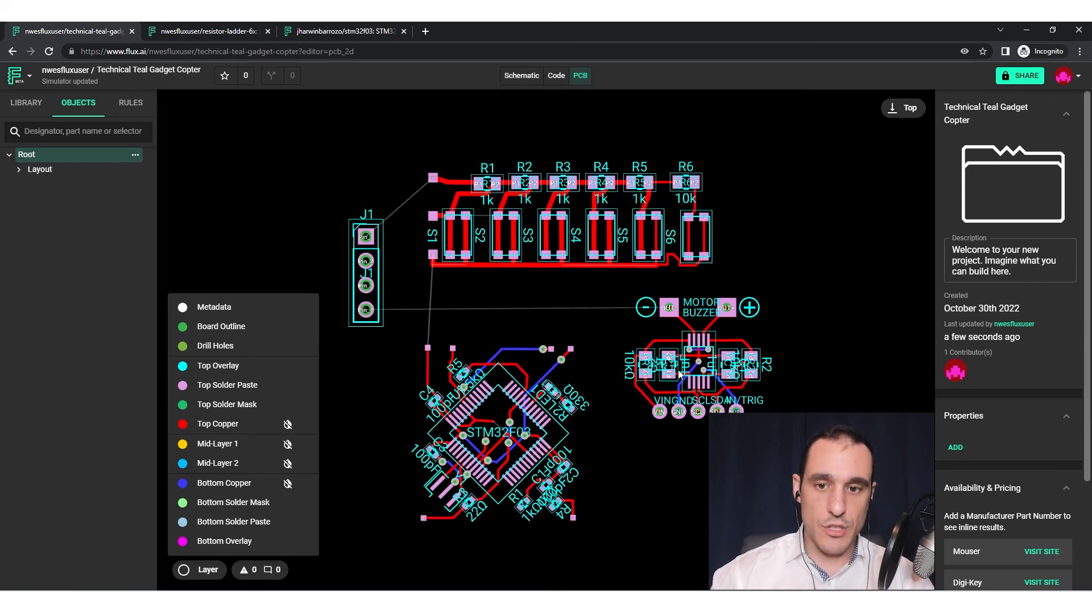
middle_click_drag(630, 461, 694, 456)
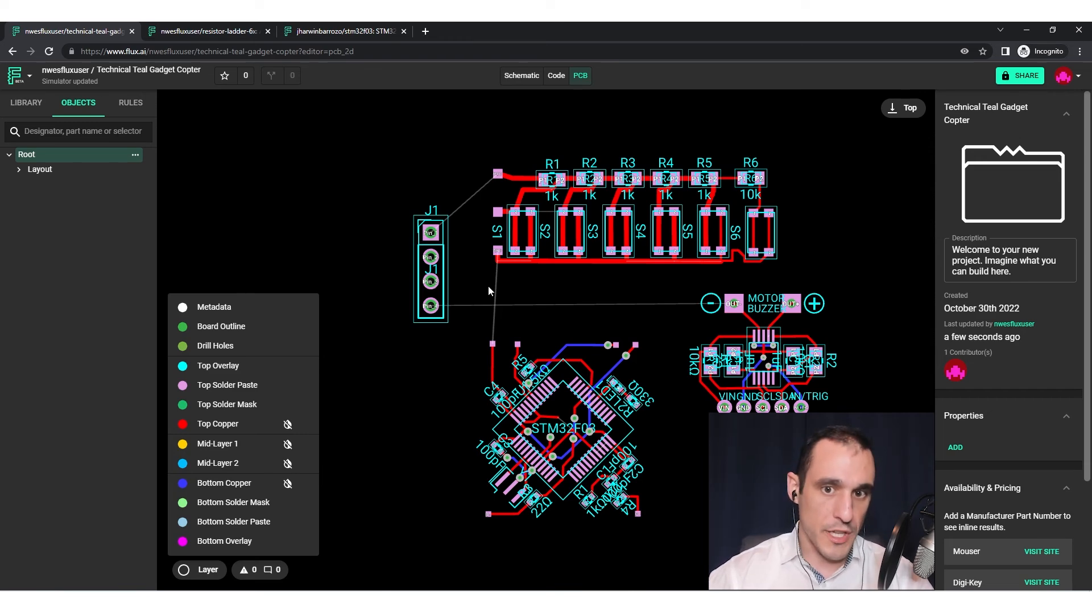
left_click(521, 75)
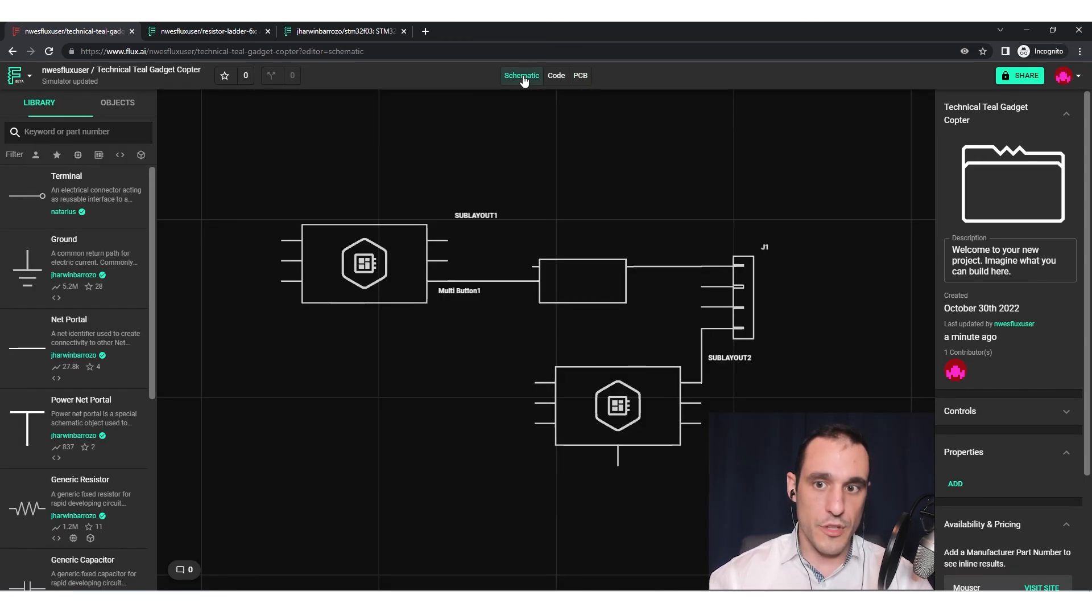